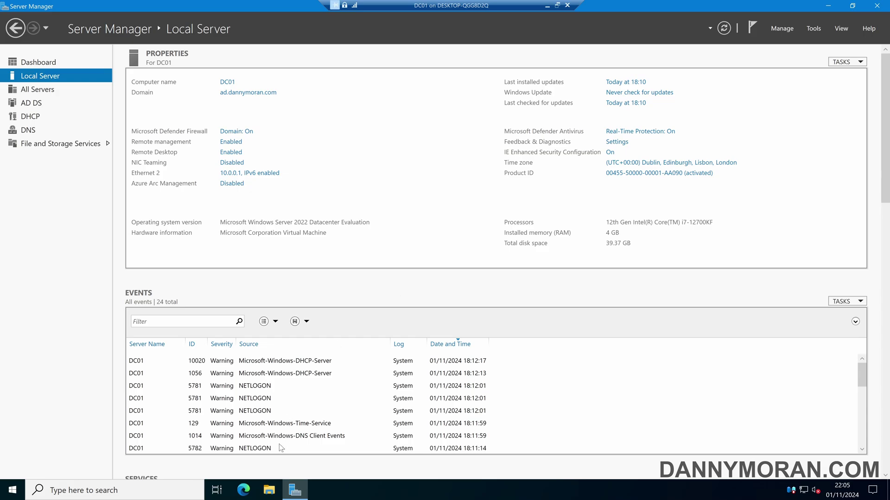
# In Edge, search Google for 'microsoft office admx'.
pyautogui.click(243, 489)
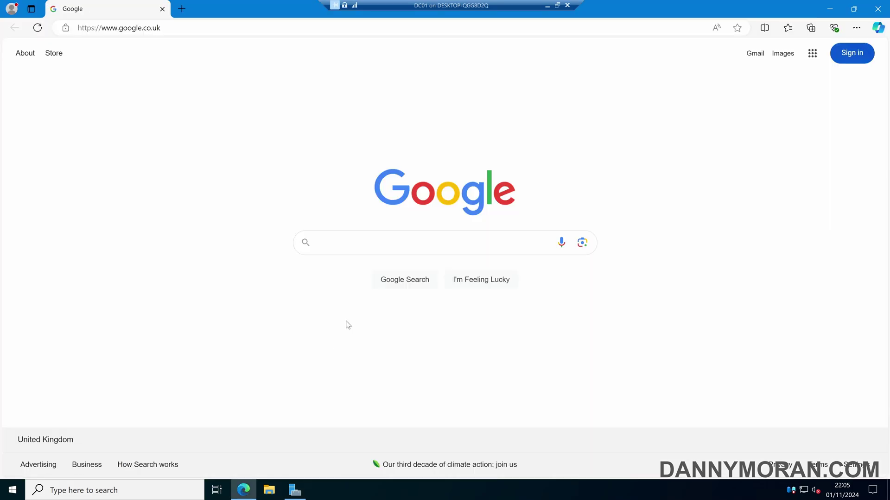
pyautogui.write('microsoft of')
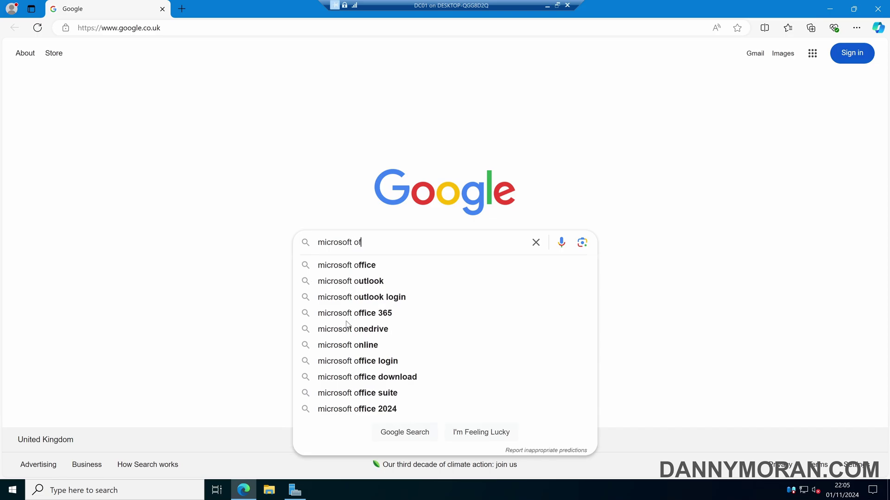
pyautogui.write('fice admx')
pyautogui.press('Return')
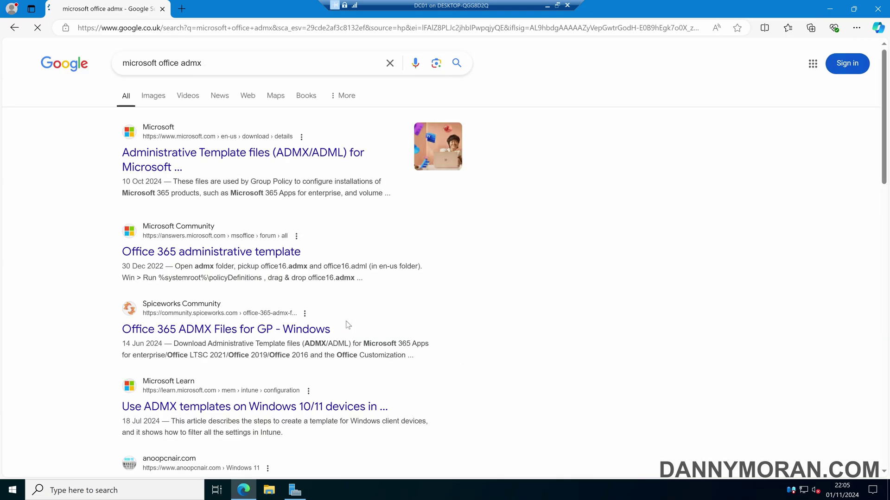
# Download admintemplates_x64_5473-1000_en-us.exe from the Administrative Template files page and show it in Downloads.
pyautogui.click(207, 157)
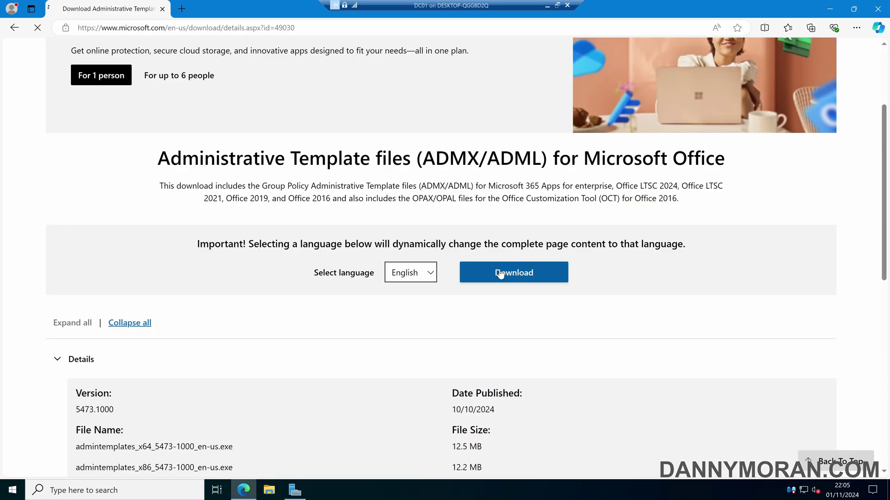
pyautogui.click(501, 274)
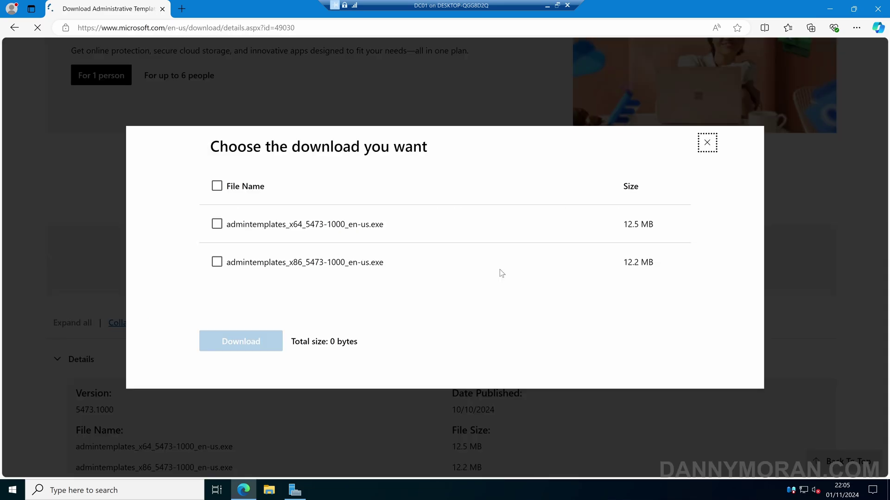
pyautogui.click(288, 228)
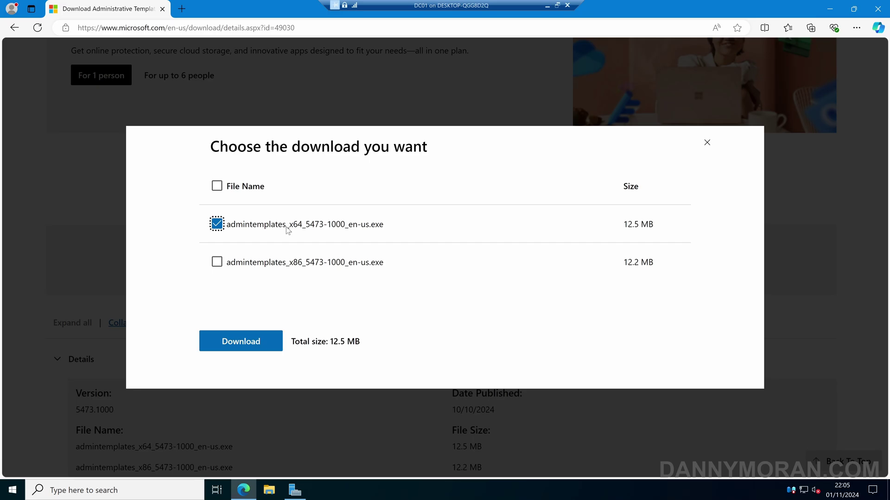
pyautogui.click(251, 343)
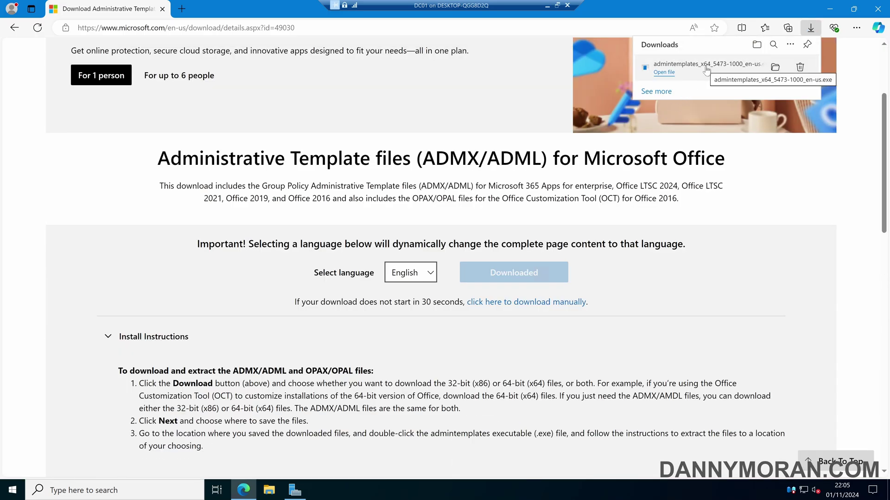
pyautogui.click(775, 67)
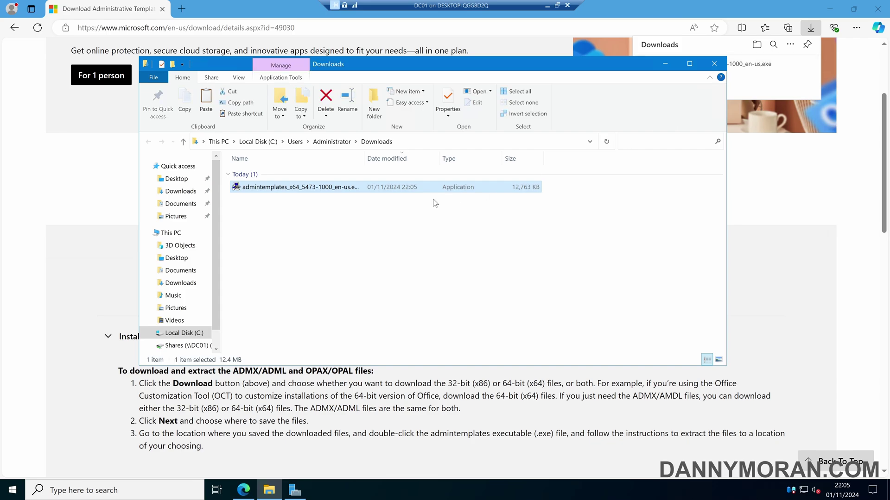
# Close Edge, run the admintemplates installer and accept its license terms.
pyautogui.click(877, 9)
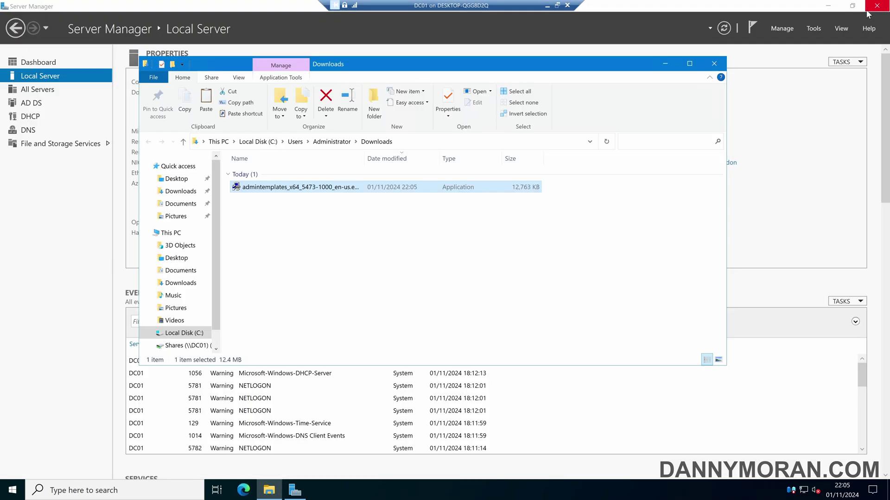
pyautogui.doubleClick(301, 187)
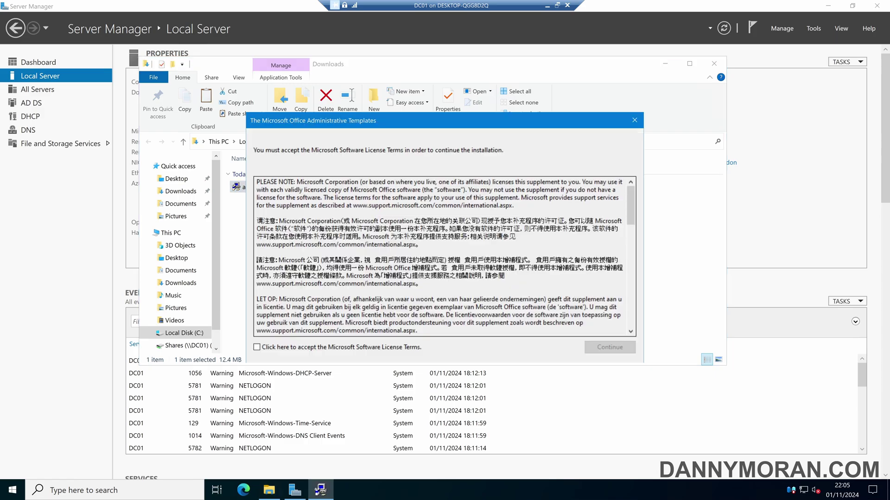
pyautogui.click(380, 349)
pyautogui.click(606, 347)
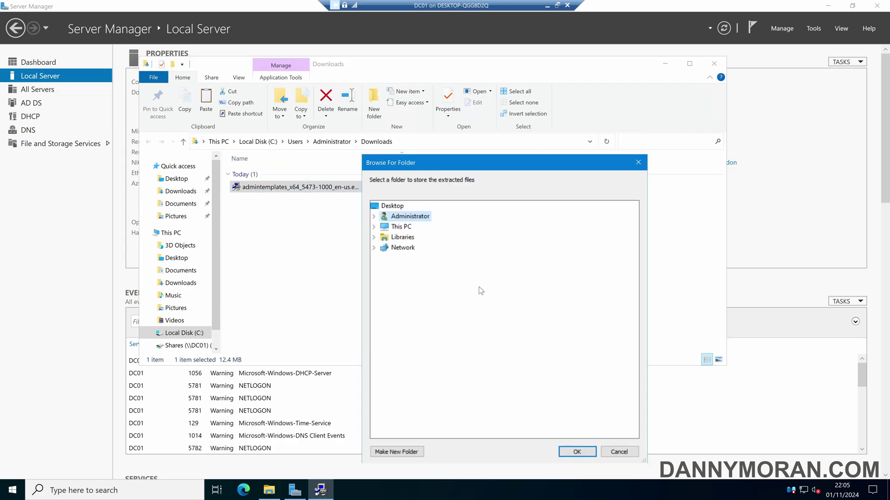
# Extract the template files into the Downloads folder, creating admin and admx folders.
pyautogui.doubleClick(395, 218)
pyautogui.click(421, 269)
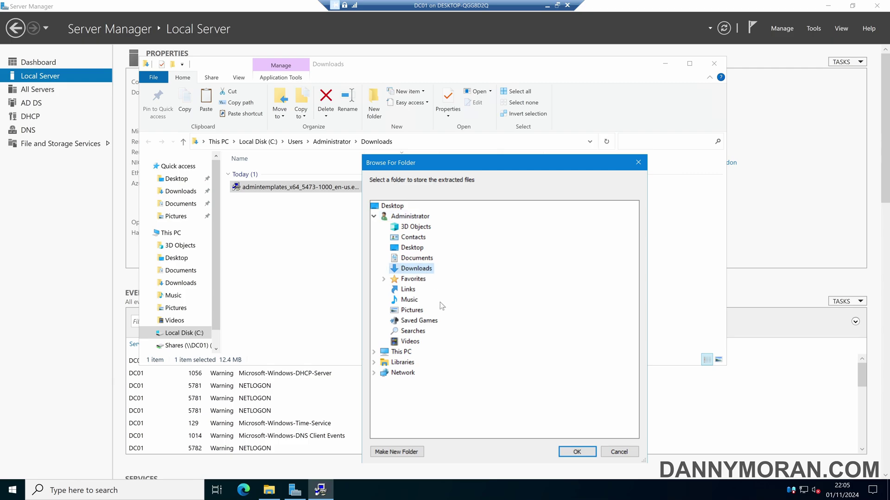
pyautogui.click(575, 452)
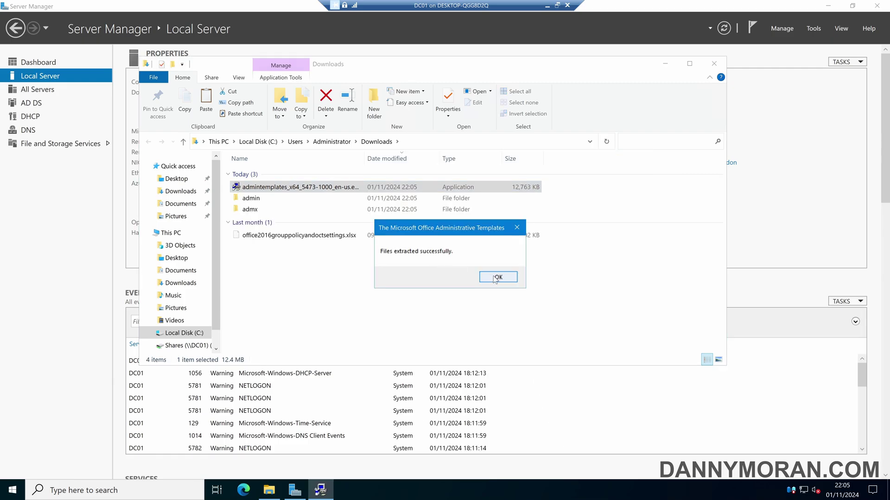
pyautogui.click(496, 277)
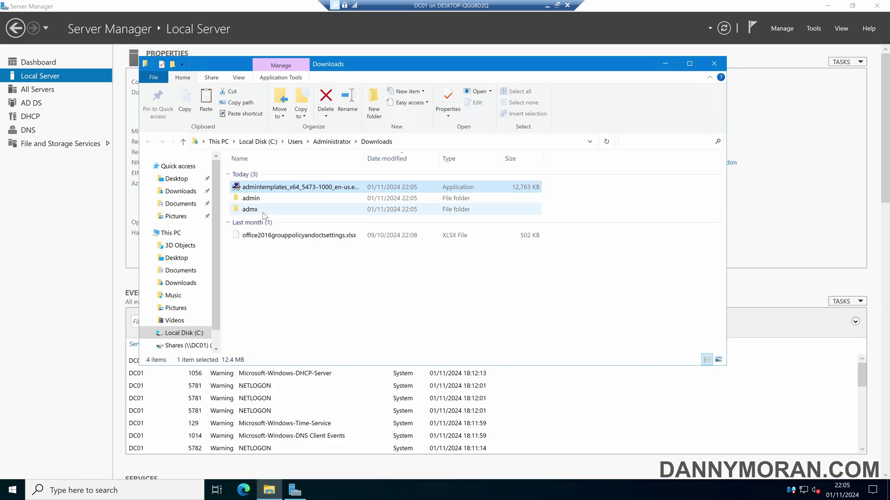
# Browse the admx folder's language subfolders and .admx files like access16.admx, then close File Explorer.
pyautogui.moveTo(263, 216)
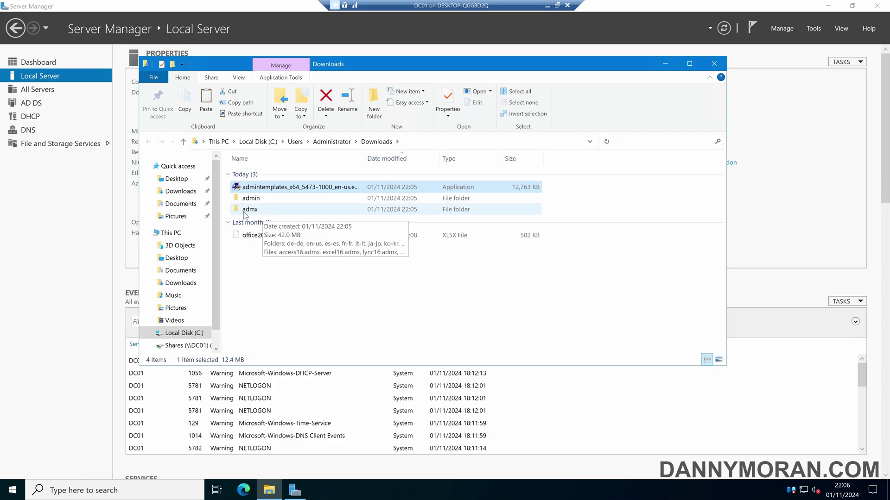
pyautogui.doubleClick(247, 211)
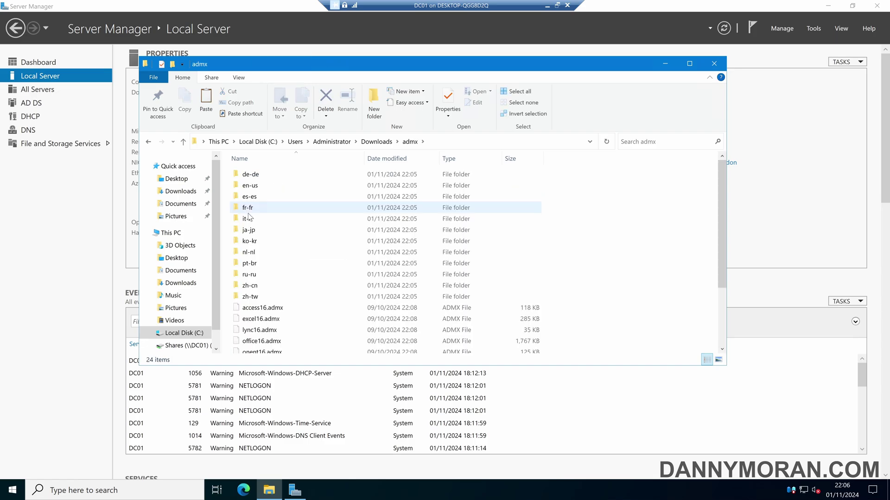
pyautogui.scroll(-3, 249, 221)
pyautogui.click(270, 226)
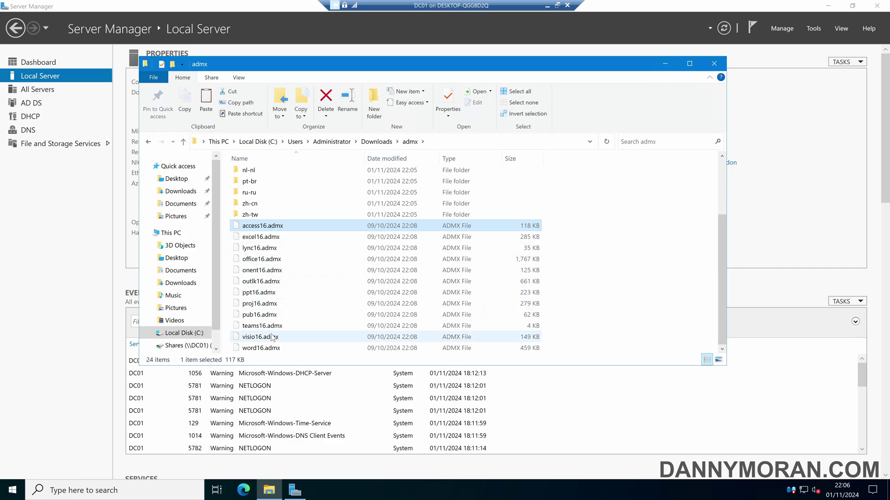
pyautogui.moveTo(273, 347)
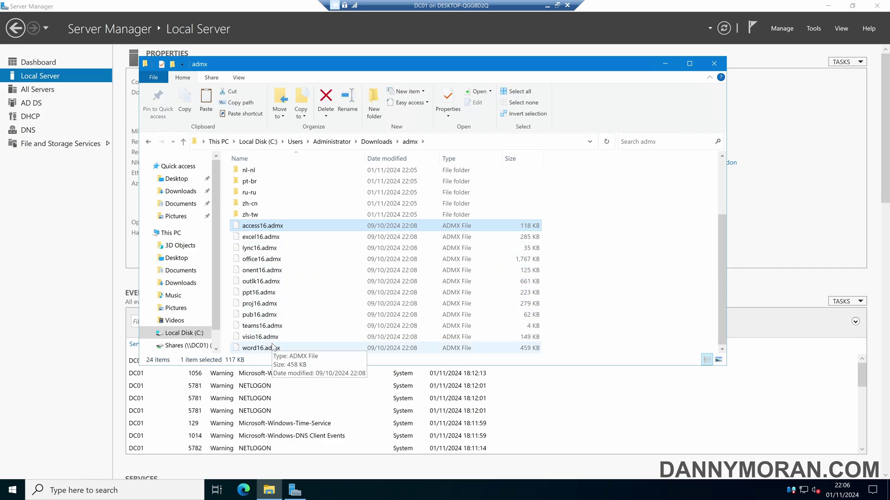
pyautogui.moveTo(288, 281)
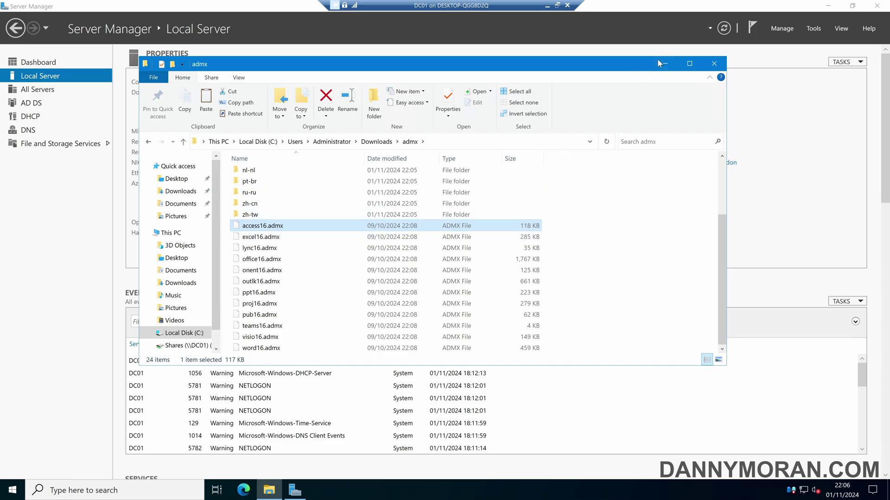
pyautogui.click(714, 64)
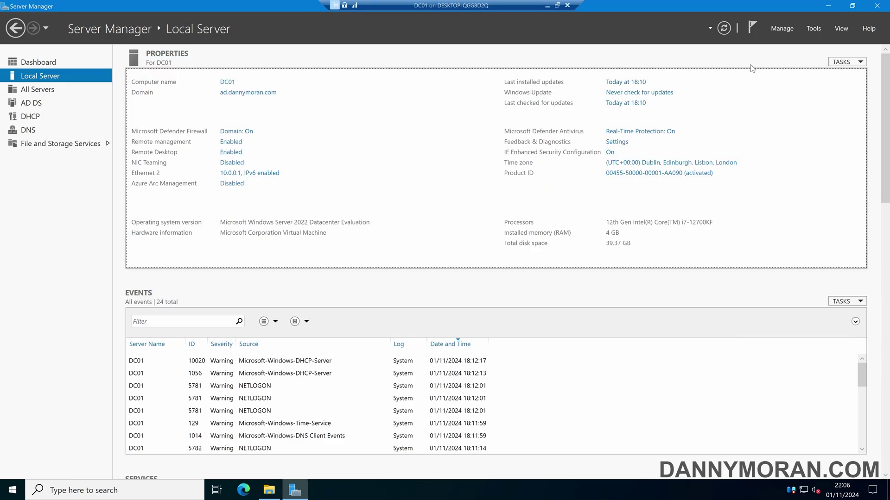
# Launch Group Policy Management from Tools and show the domain's Group Policy Objects.
pyautogui.click(812, 31)
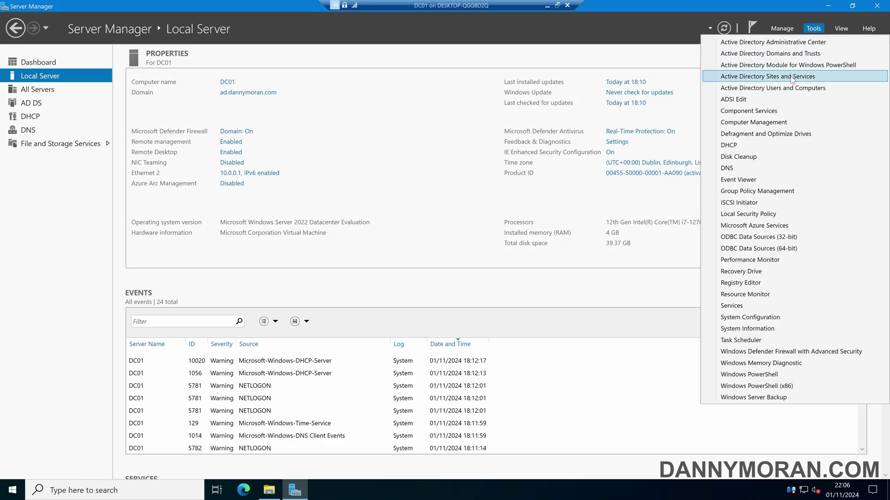
pyautogui.click(763, 191)
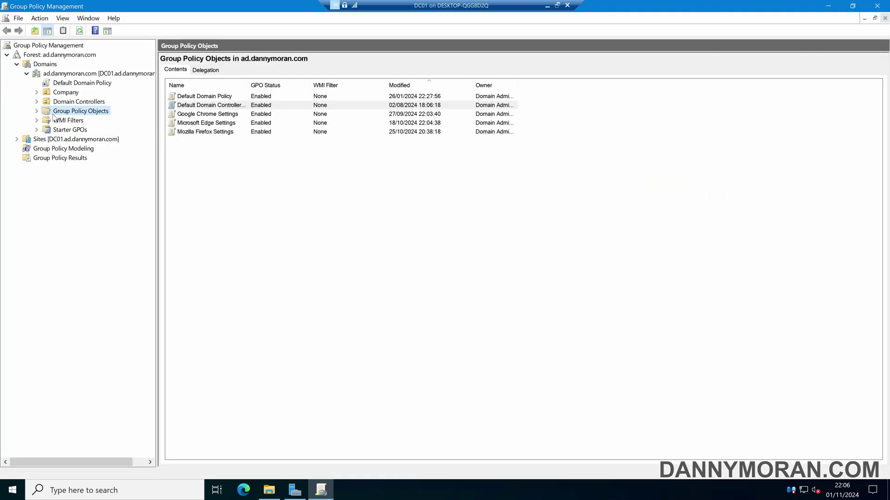
pyautogui.click(36, 111)
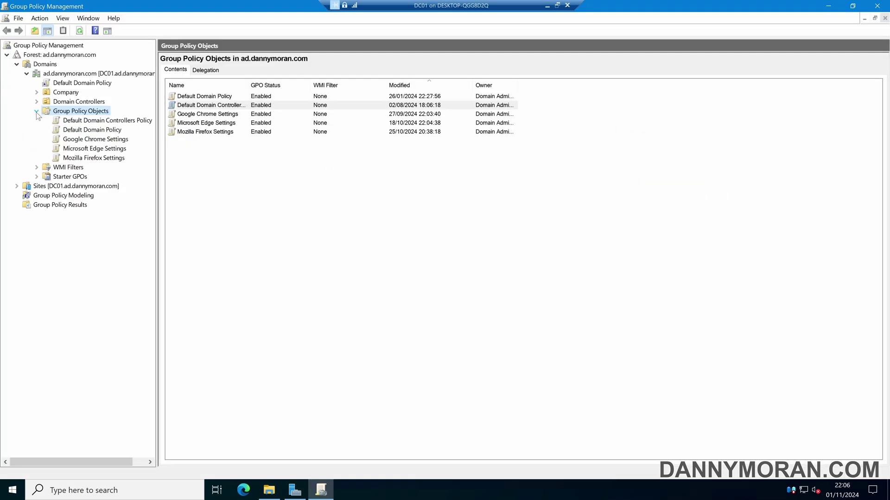
# Create a new GPO named 'Microsoft Office Settings'.
pyautogui.rightClick(70, 114)
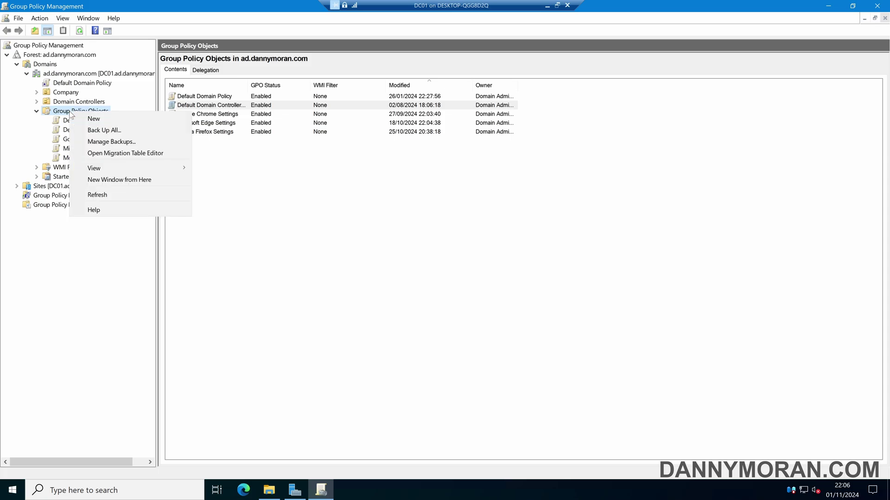
pyautogui.click(94, 119)
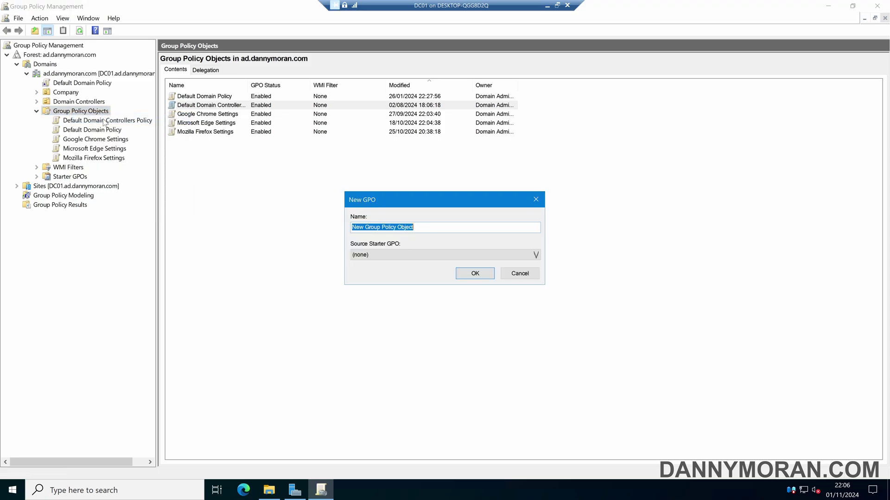
pyautogui.write('Microsoft ')
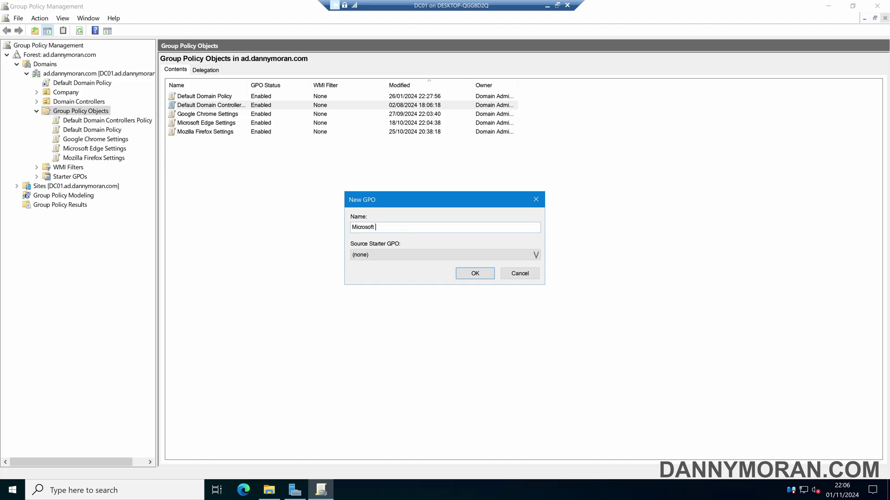
pyautogui.write('Office Settings')
pyautogui.click(475, 273)
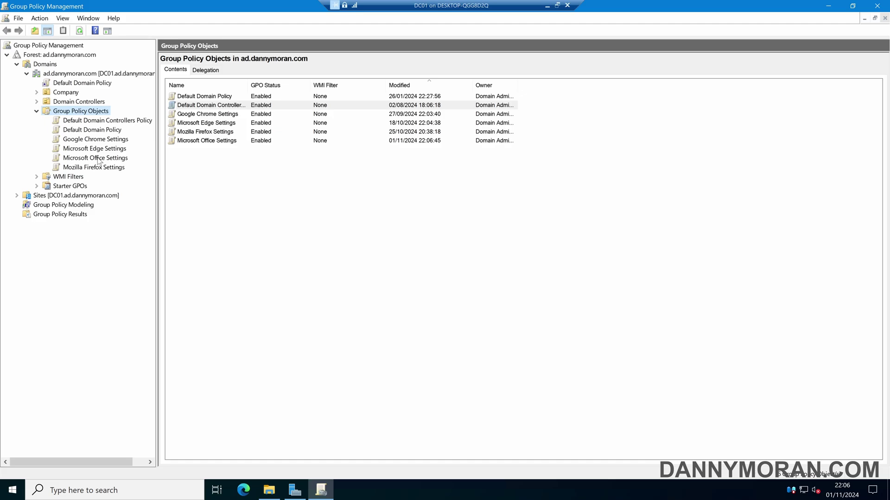
pyautogui.rightClick(98, 158)
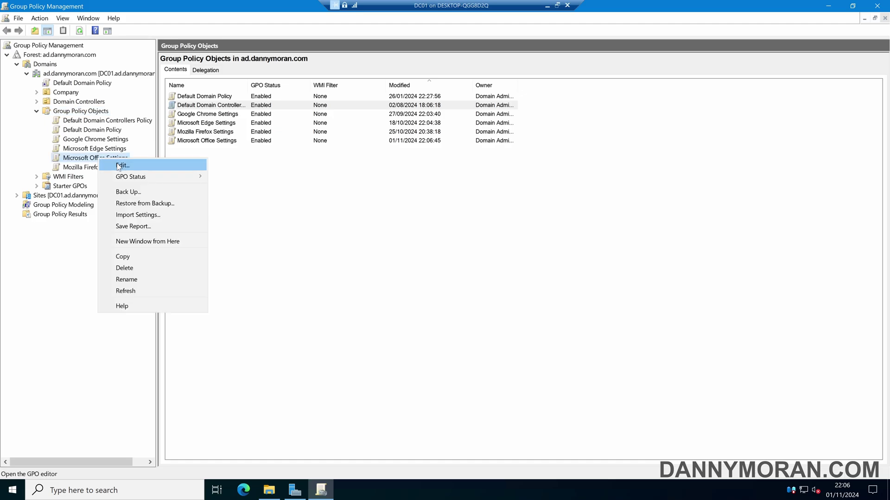
pyautogui.click(117, 165)
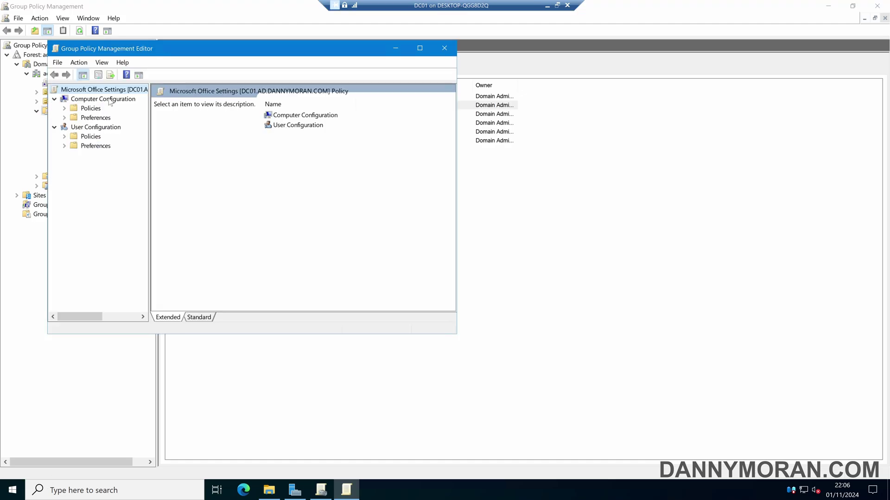
pyautogui.click(64, 108)
pyautogui.click(121, 137)
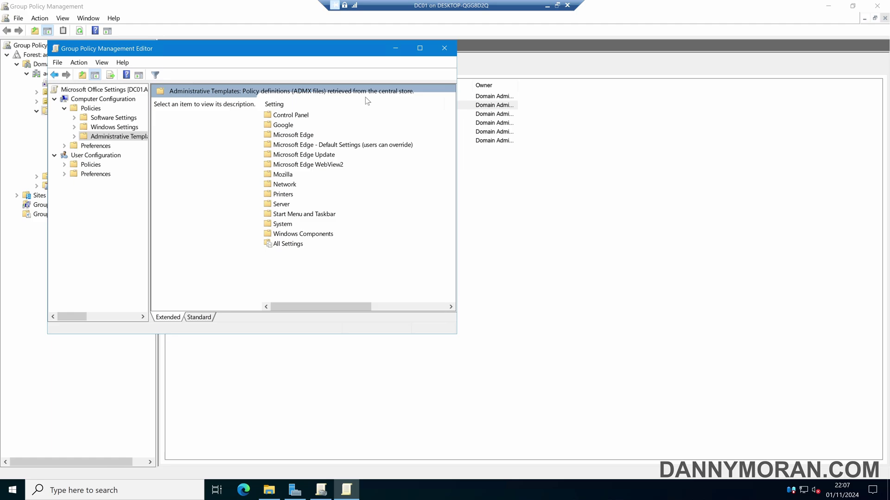
pyautogui.click(444, 49)
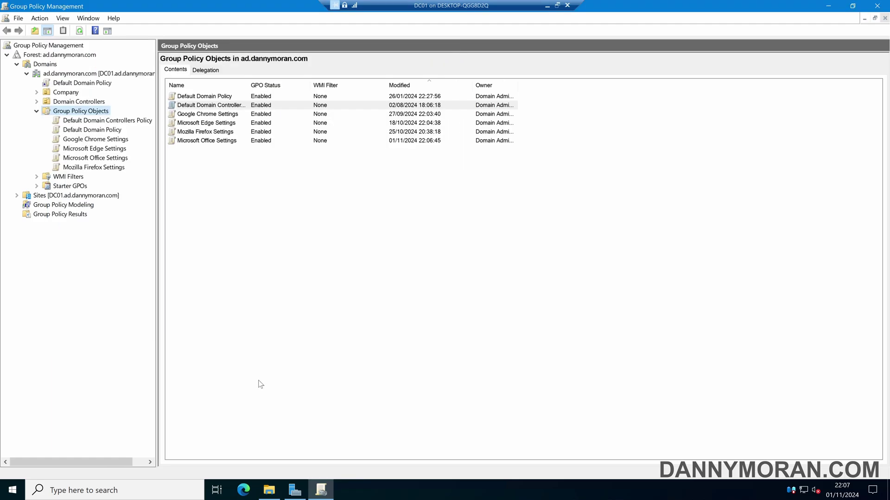
# Navigate File Explorer to C:\Windows\PolicyDefinitions, listing its 214 items.
pyautogui.click(269, 491)
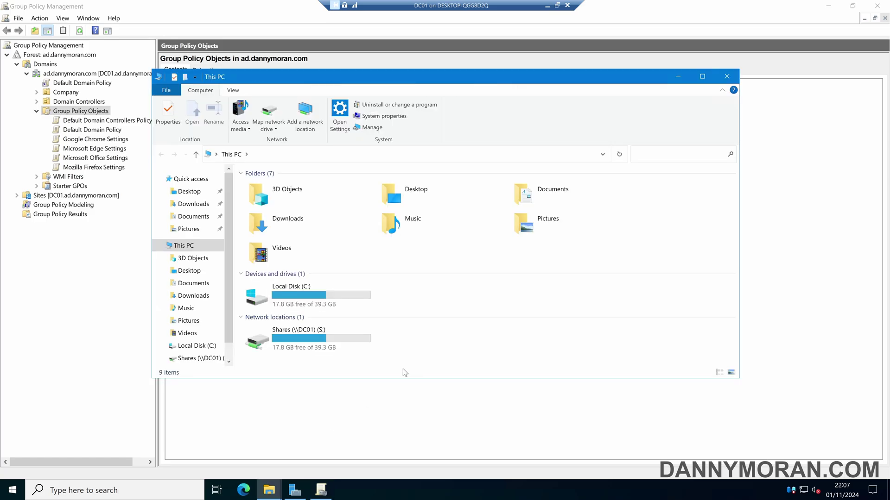
pyautogui.doubleClick(312, 298)
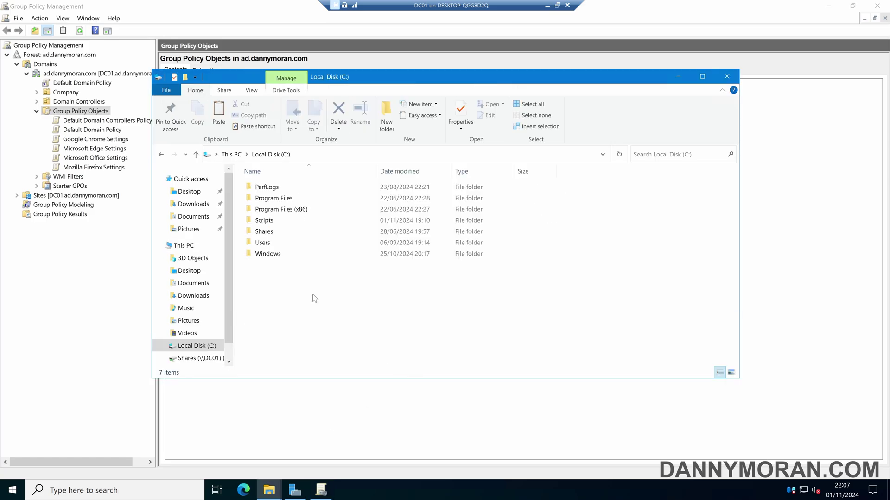
pyautogui.doubleClick(271, 255)
pyautogui.write('pol')
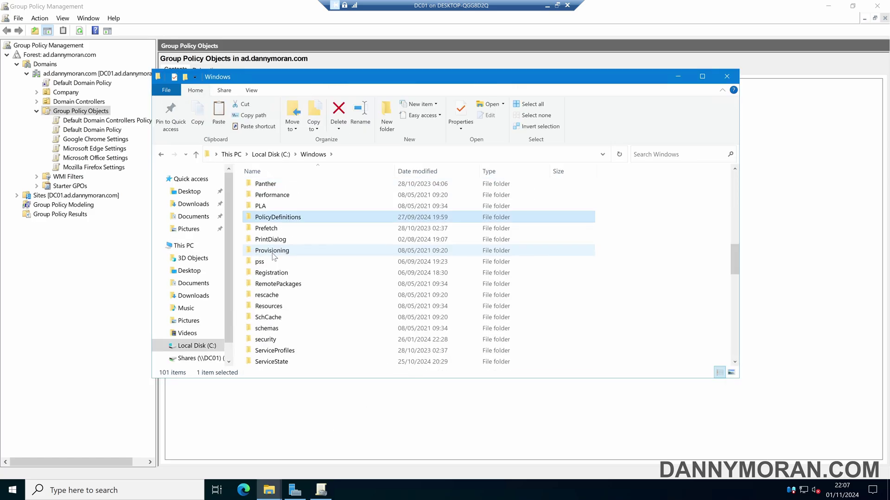
pyautogui.doubleClick(301, 219)
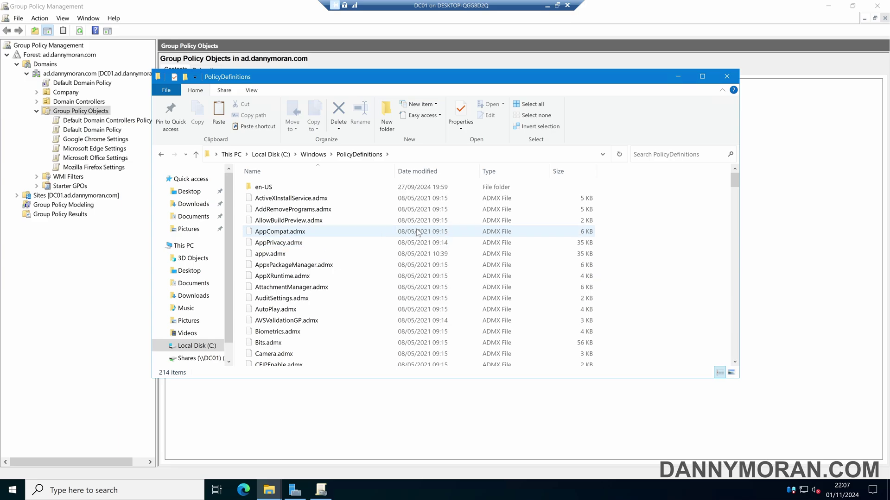
# Close the local folder and open the domain's network share via its UNC path.
pyautogui.click(726, 76)
pyautogui.press('super')
pyautogui.write('\\\\')
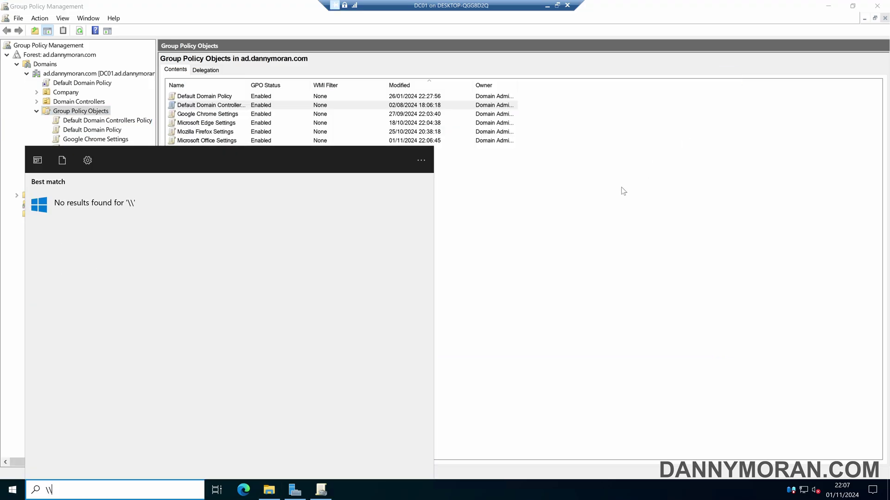
pyautogui.write('ad.d')
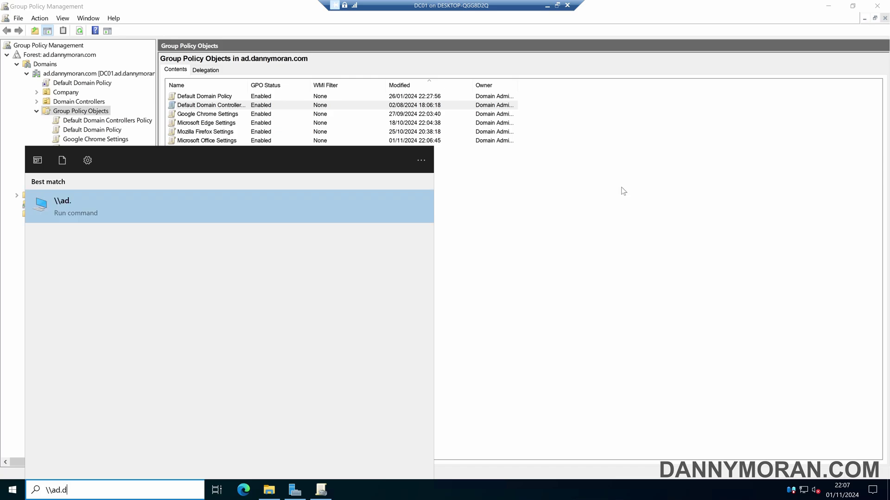
pyautogui.write('annymoran.com')
pyautogui.press('Return')
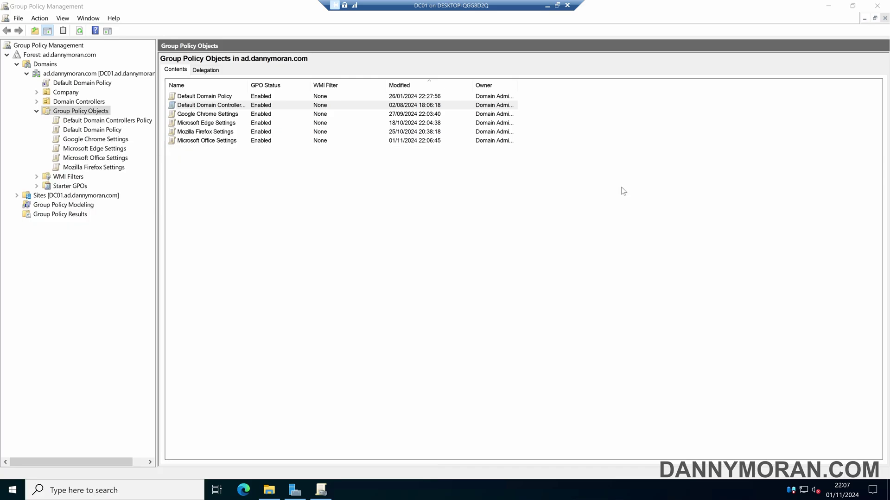
# Open SYSVOL > domain > Policies > PolicyDefinitions, the central store with 221 items.
pyautogui.doubleClick(558, 198)
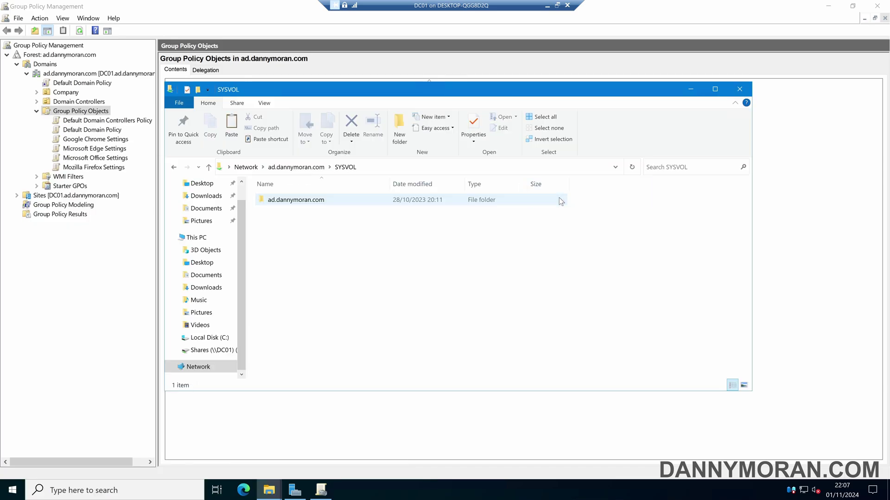
pyautogui.doubleClick(314, 203)
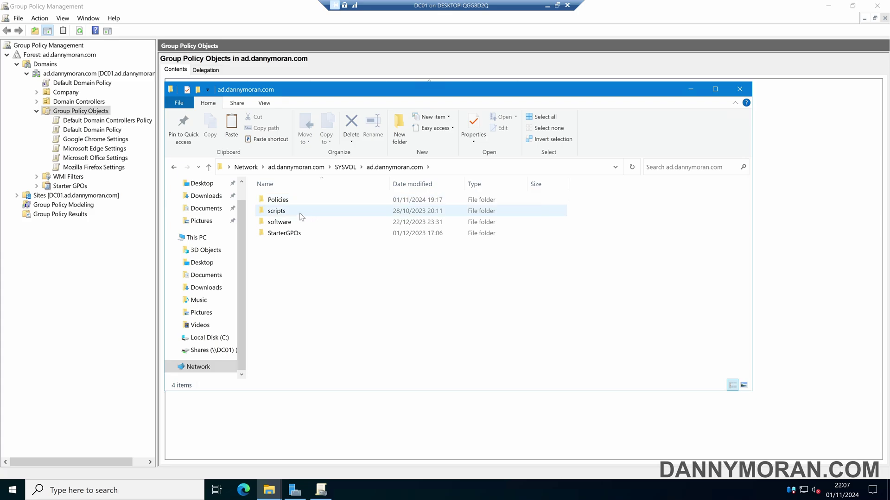
pyautogui.click(287, 200)
pyautogui.doubleClick(287, 201)
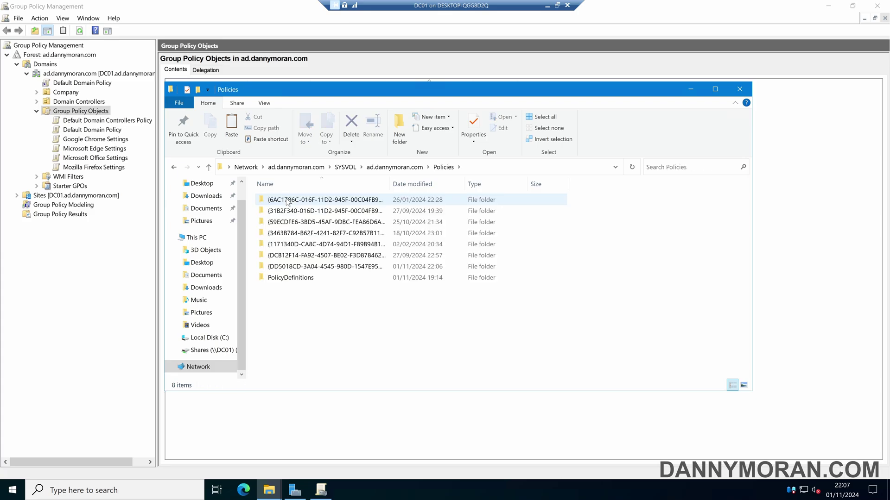
pyautogui.doubleClick(285, 278)
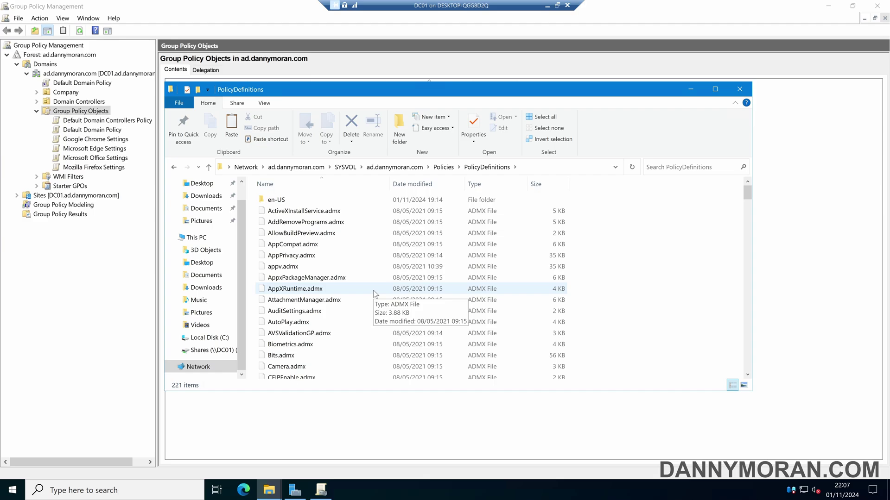
pyautogui.moveTo(389, 92); pyautogui.dragTo(576, 91)
# Select and copy all the Office .admx files in the downloaded admx folder.
pyautogui.click(268, 490)
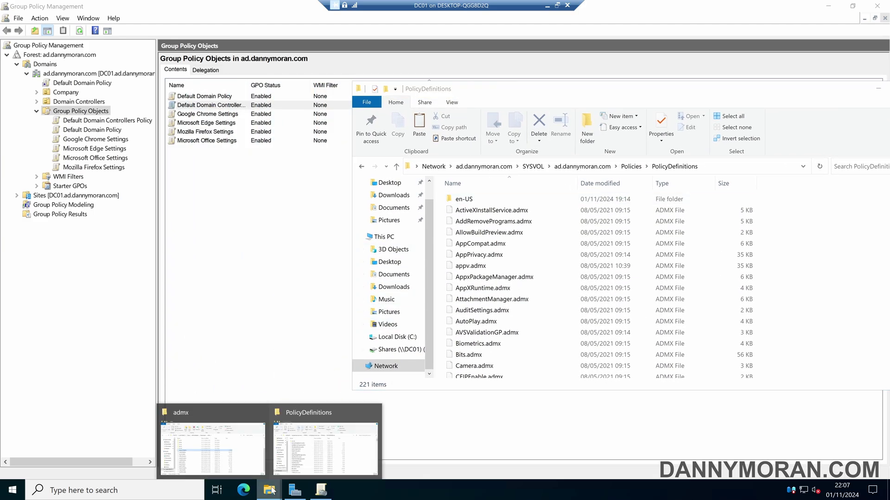
pyautogui.click(248, 445)
pyautogui.moveTo(443, 70); pyautogui.dragTo(295, 72)
pyautogui.moveTo(442, 227); pyautogui.dragTo(244, 351)
pyautogui.rightClick(160, 305)
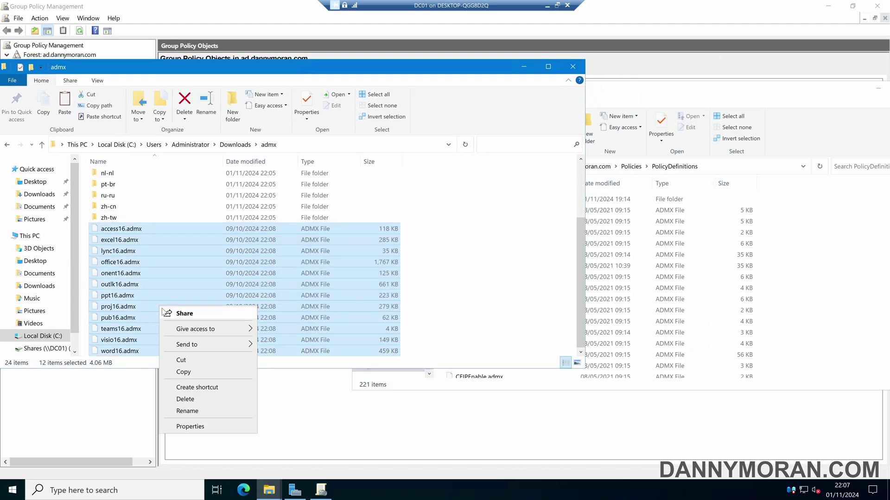
pyautogui.click(200, 373)
# Paste the .admx files into SYSVOL PolicyDefinitions, raising it to 233 items.
pyautogui.click(827, 289)
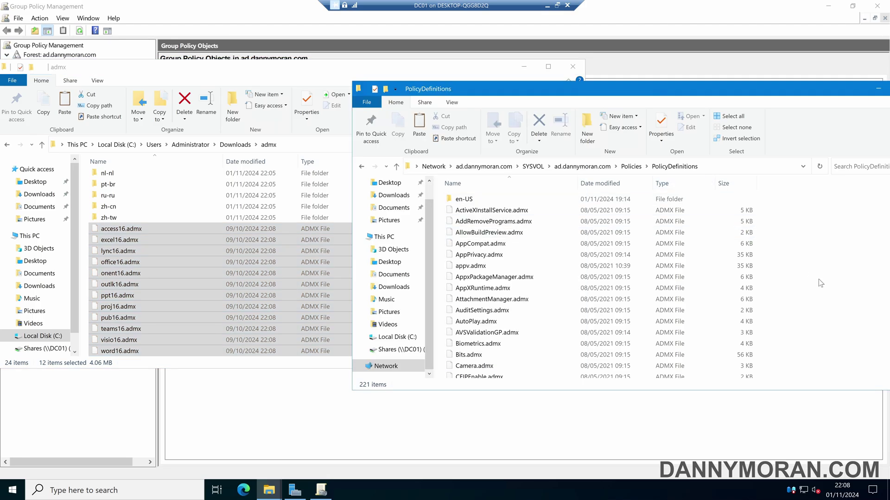
pyautogui.hotkey('ctrl', 'v')
pyautogui.click(196, 243)
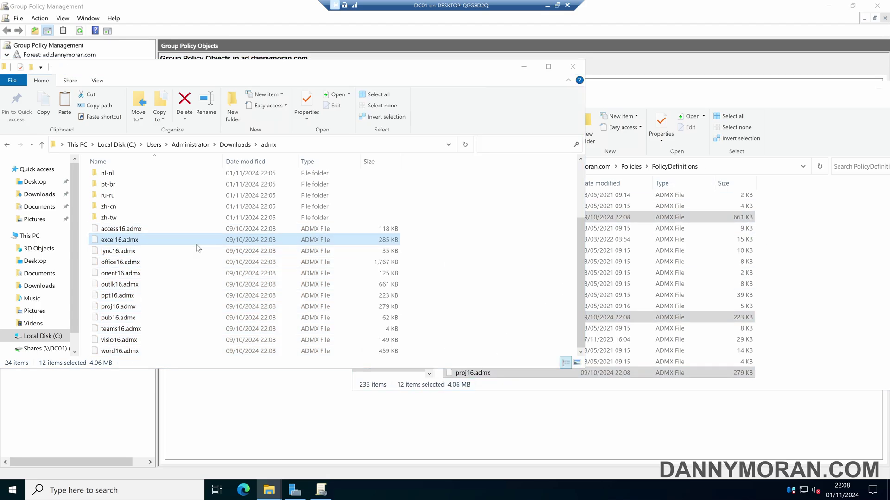
pyautogui.scroll(3, 196, 243)
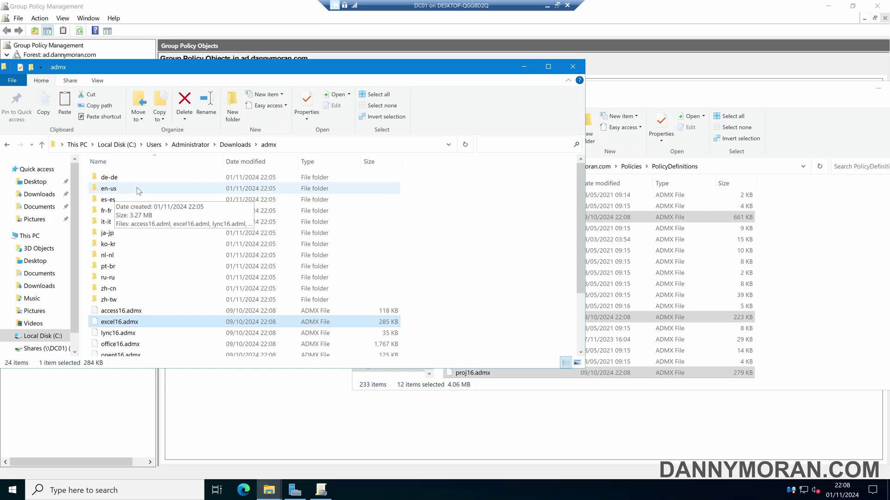
# Put the twelve Office .adml files from en-us into SYSVOL PolicyDefinitions\en-US.
pyautogui.doubleClick(124, 189)
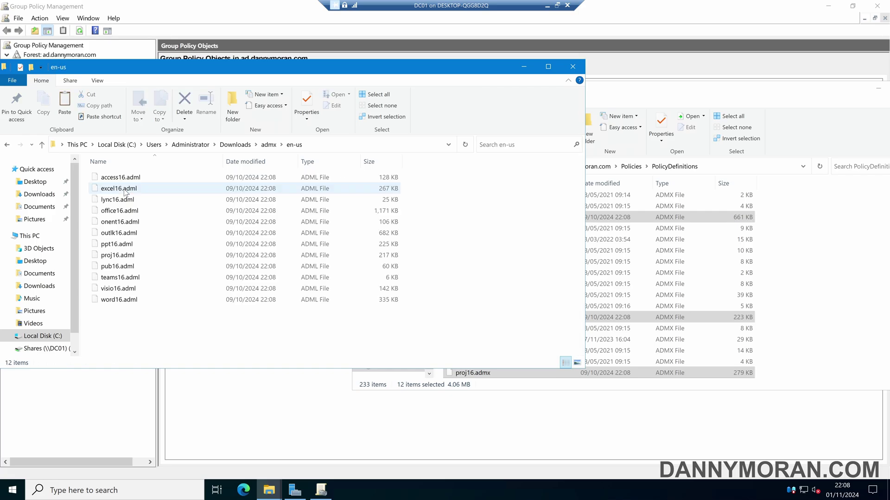
pyautogui.moveTo(127, 325); pyautogui.dragTo(116, 170)
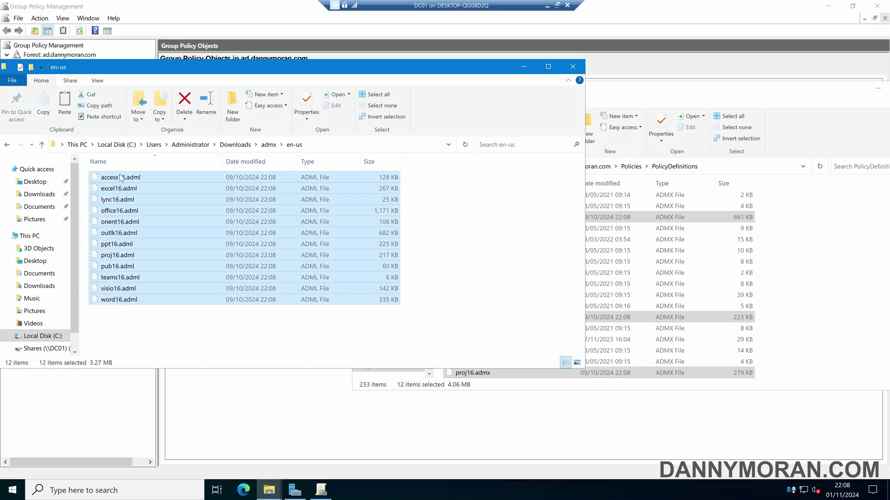
pyautogui.click(638, 99)
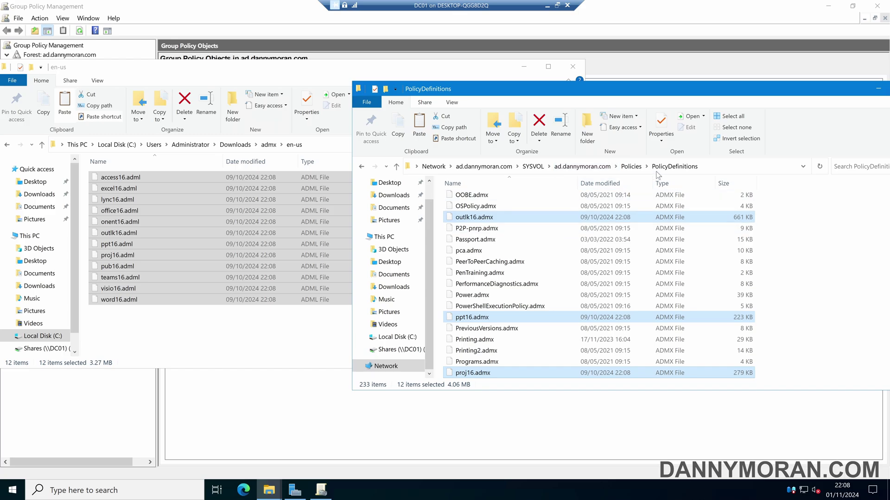
pyautogui.scroll(5, 618, 231)
pyautogui.scroll(20, 619, 232)
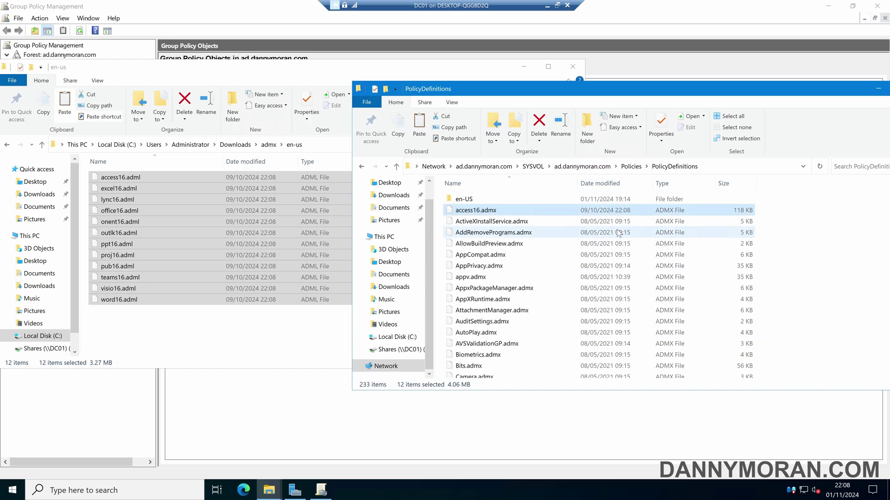
pyautogui.doubleClick(465, 199)
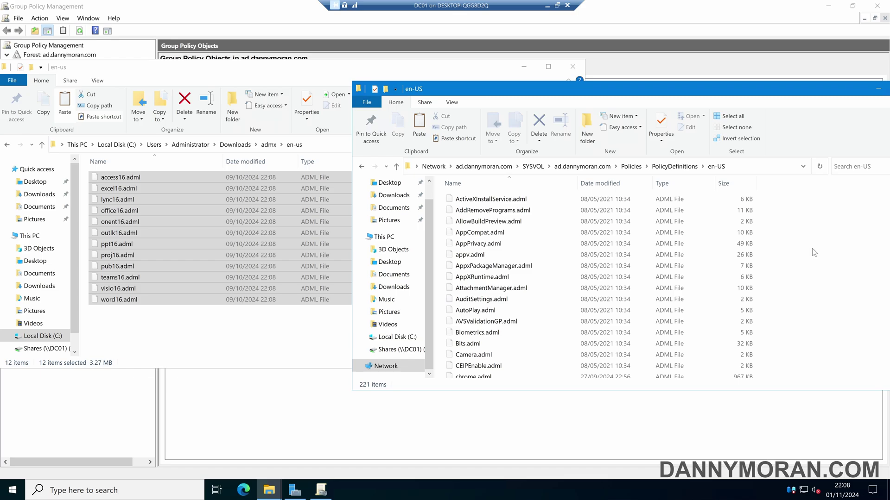
pyautogui.hotkey('ctrl', 'v')
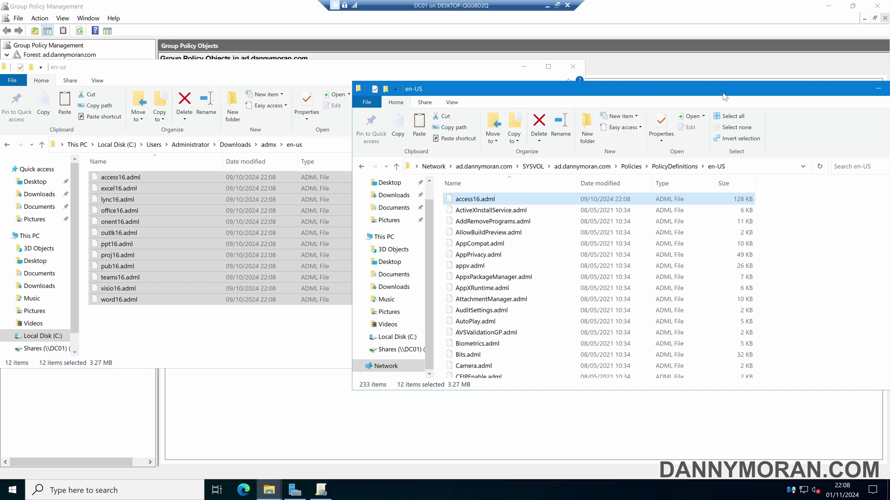
# Close both File Explorer windows, leaving Group Policy Management showing.
pyautogui.moveTo(672, 88); pyautogui.dragTo(476, 83)
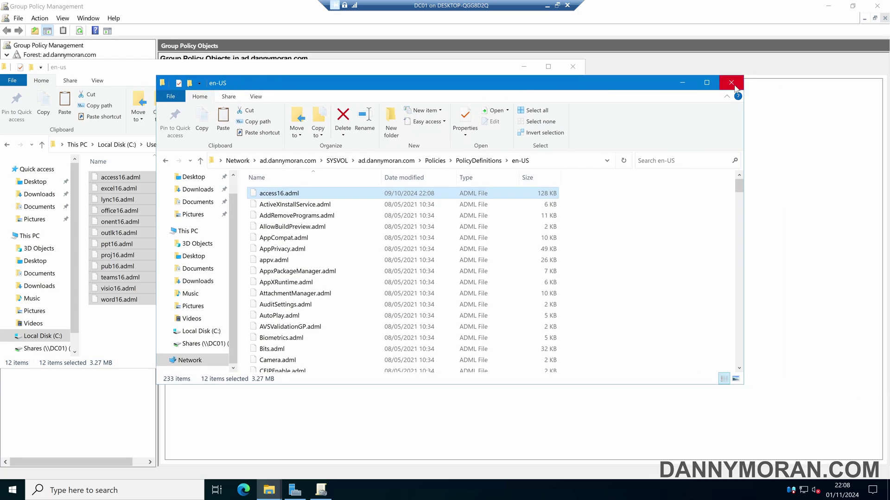
pyautogui.click(734, 86)
pyautogui.click(573, 67)
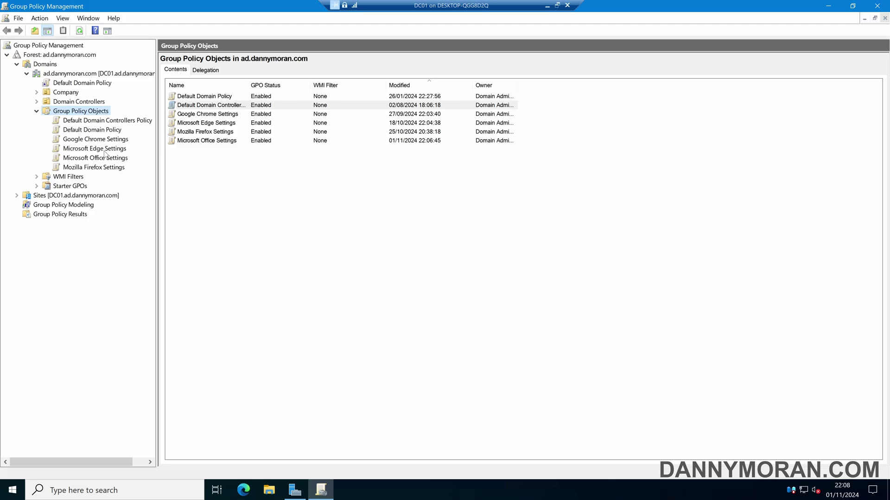
# Open the Microsoft Office Settings GPO in a maximized Group Policy Management Editor.
pyautogui.click(94, 160)
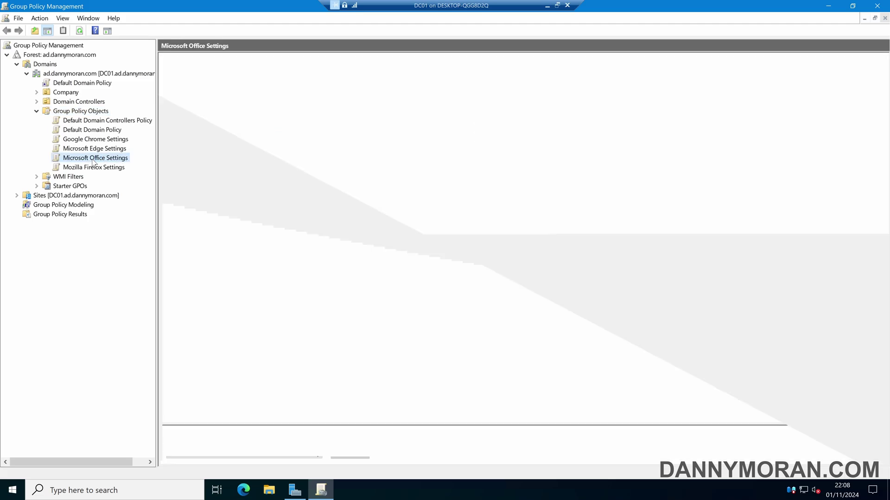
pyautogui.rightClick(93, 162)
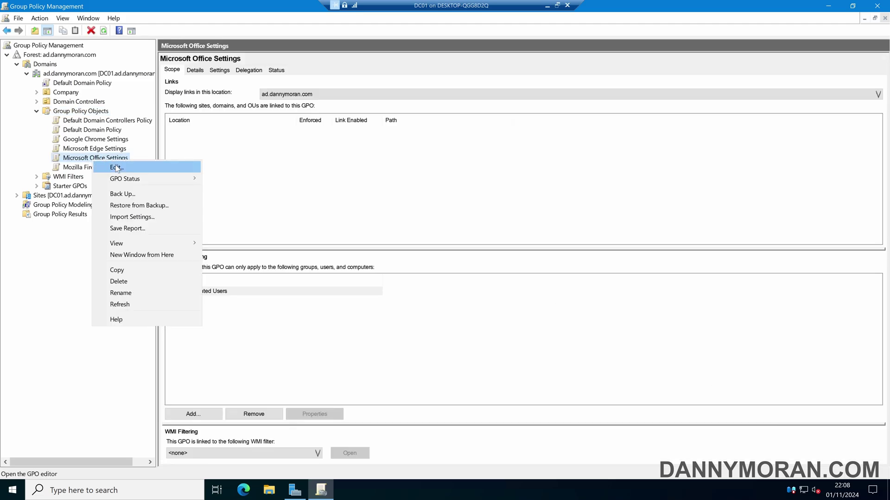
pyautogui.click(117, 168)
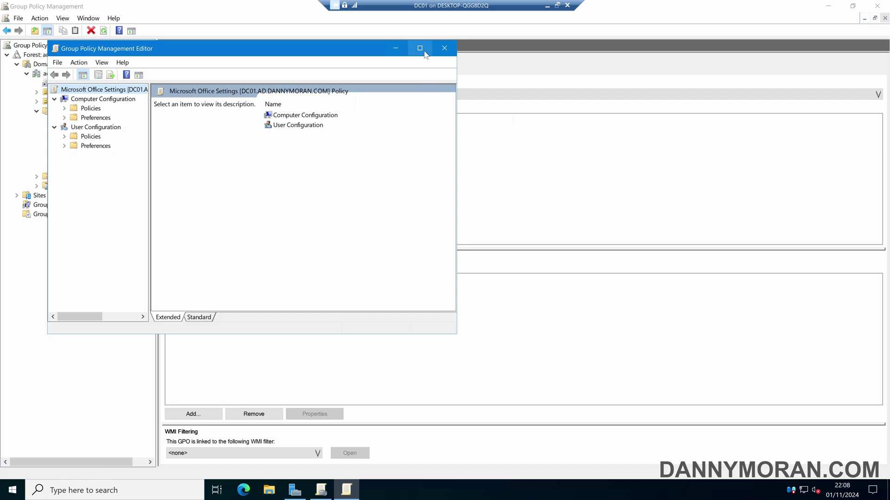
pyautogui.click(419, 48)
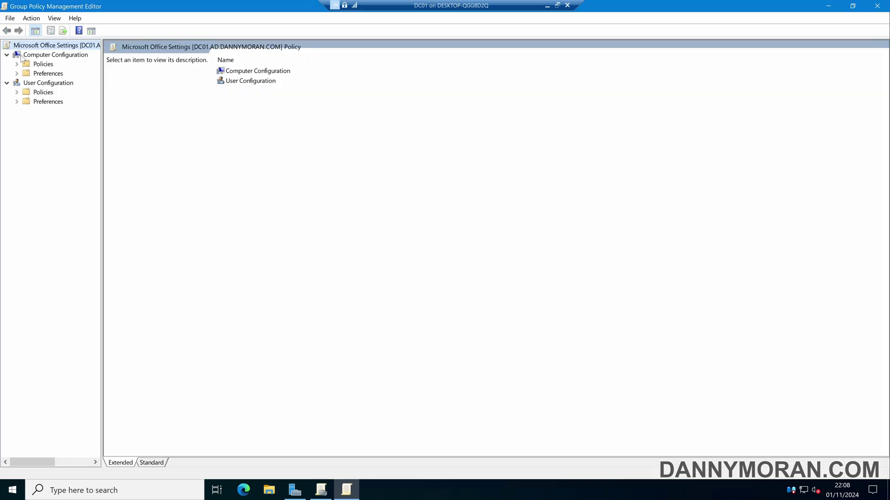
# Expand user Policies > Administrative Templates and widen the tree to show the Office 2016 categories.
pyautogui.click(16, 93)
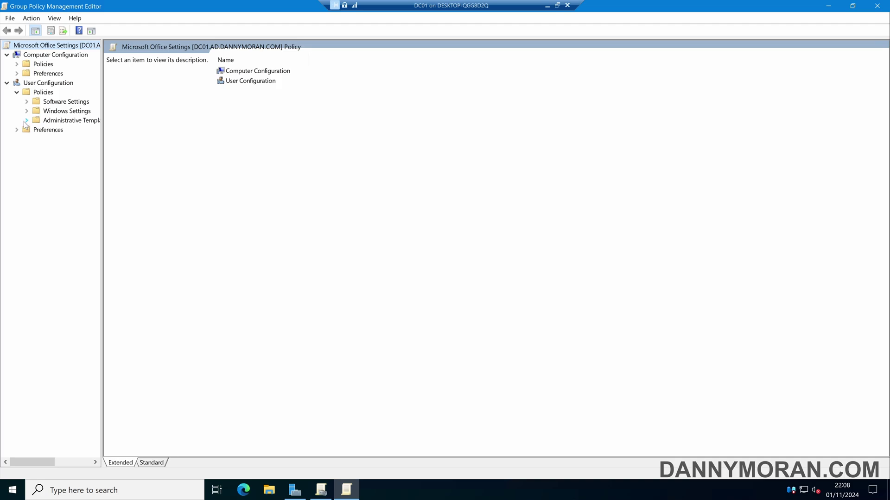
pyautogui.click(26, 120)
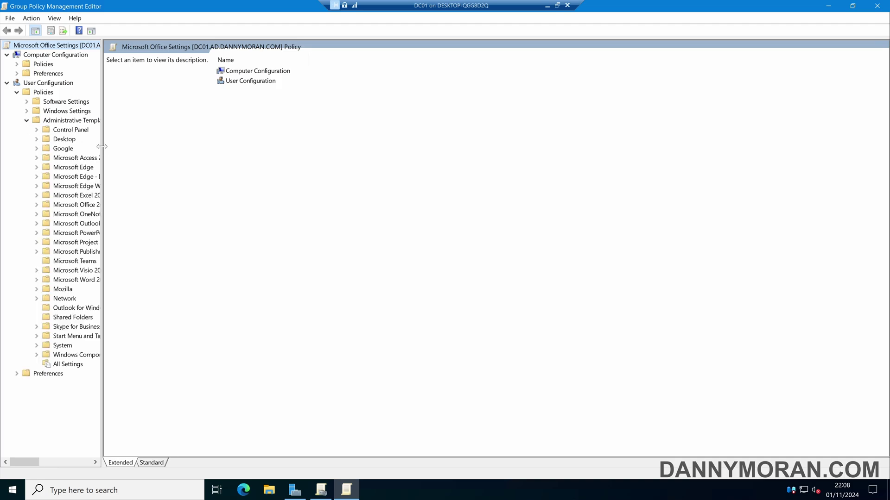
pyautogui.moveTo(102, 146); pyautogui.dragTo(230, 147)
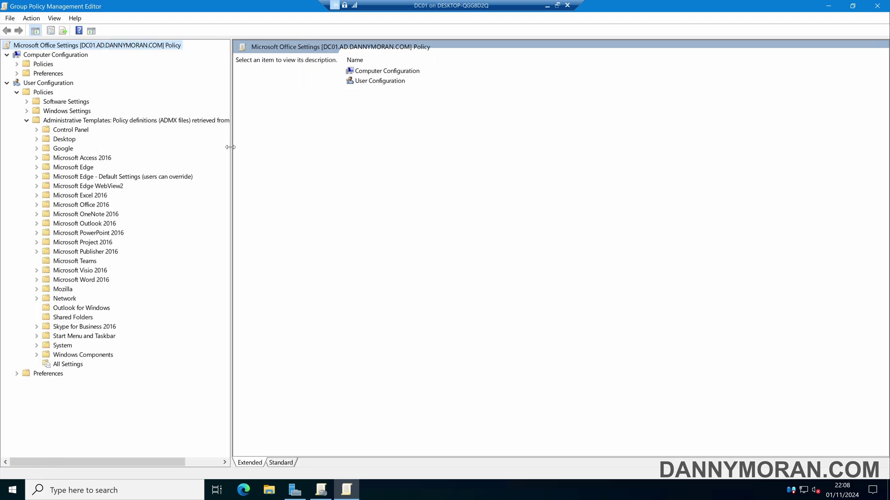
# Browse the Office 2016, Outlook 2016, Word 2016 and Visio 2016 policy folders, then open Microsoft Teams.
pyautogui.click(96, 207)
pyautogui.scroll(-1, 355, 249)
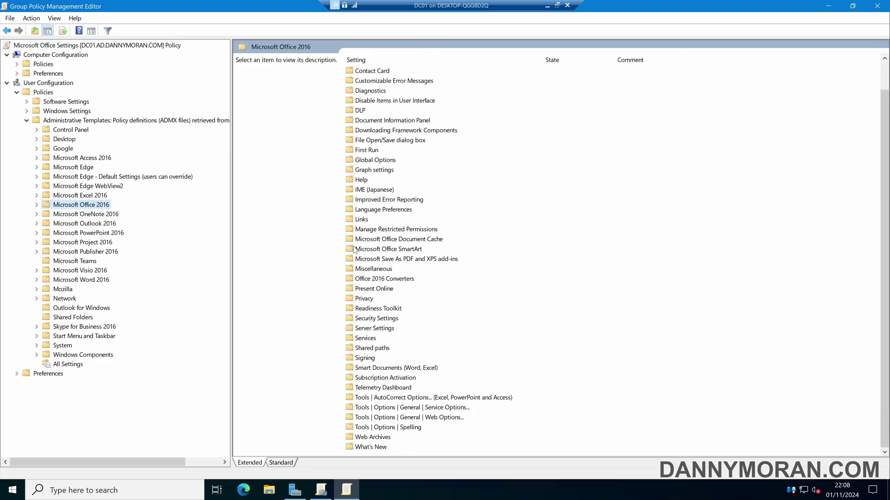
pyautogui.click(98, 226)
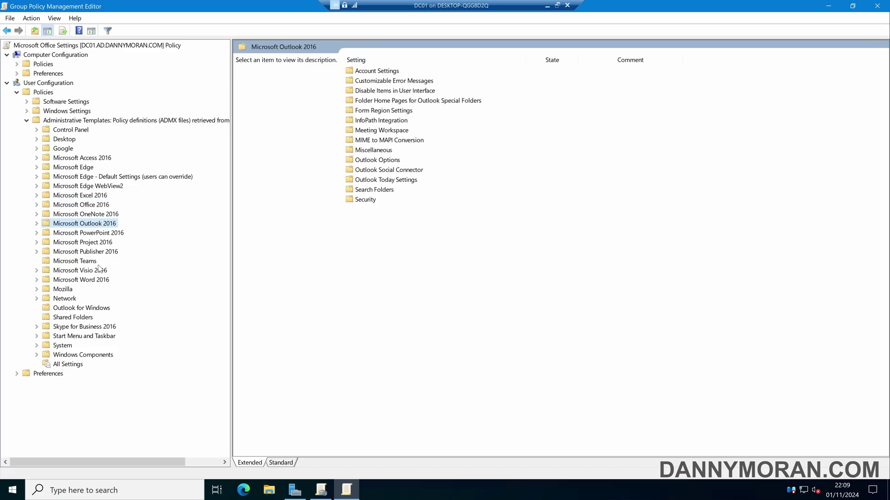
pyautogui.click(98, 280)
pyautogui.click(95, 271)
pyautogui.click(97, 260)
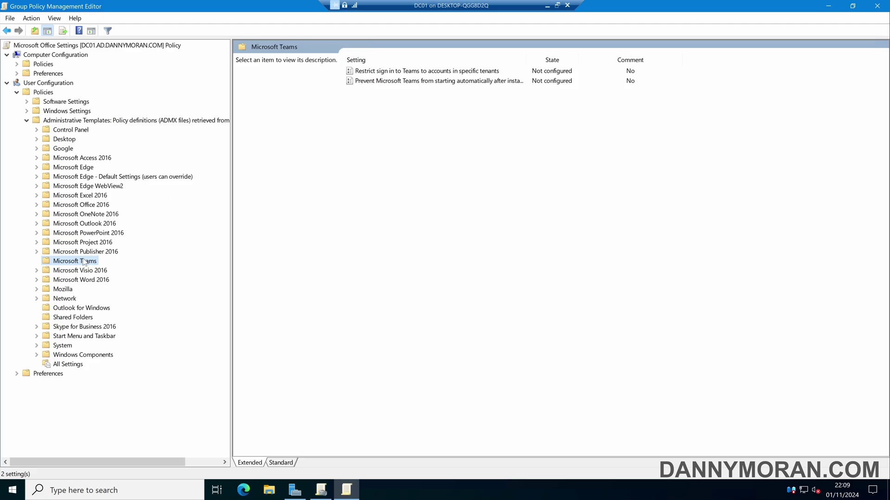
# Enable 'Restrict sign in to Teams to accounts in specific tenants' with a tenant ID, then close the editor.
pyautogui.doubleClick(397, 74)
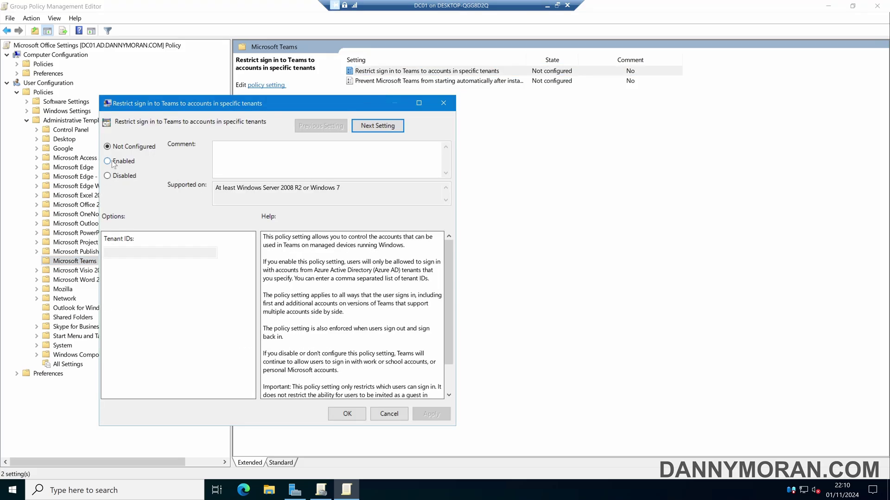
pyautogui.click(108, 161)
pyautogui.click(131, 253)
pyautogui.write('adfasdfsafsafsd')
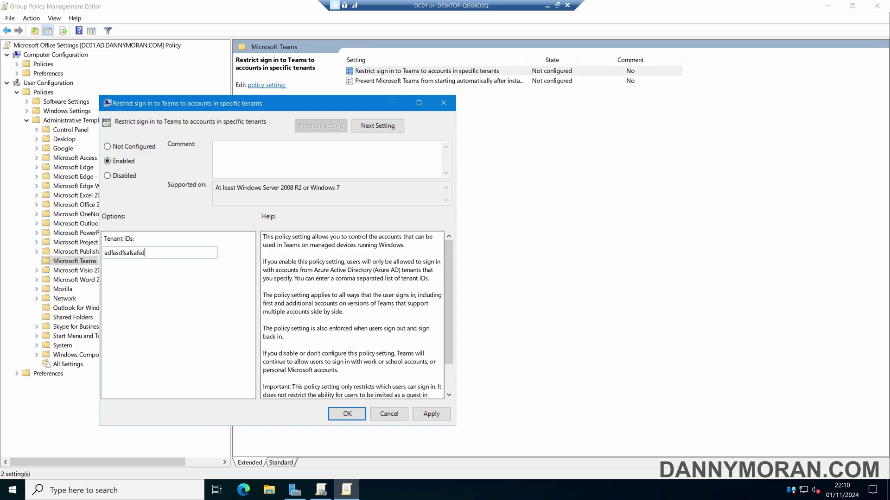
pyautogui.write('f')
pyautogui.click(431, 413)
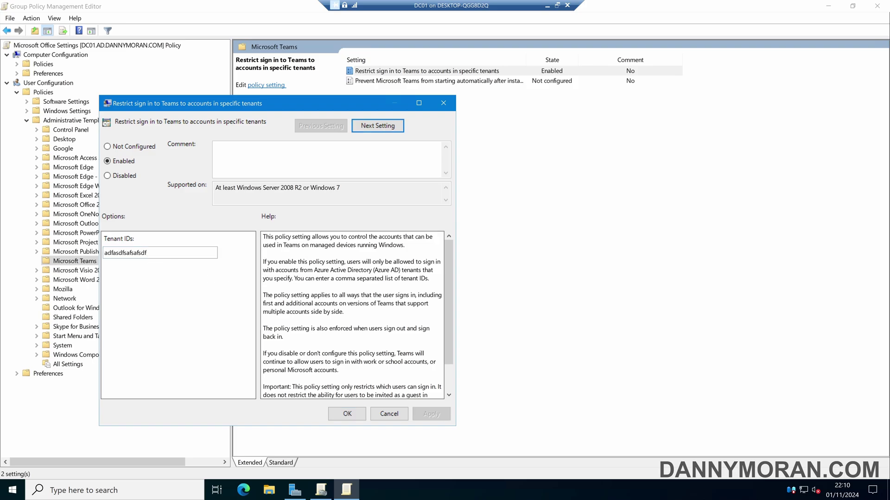
pyautogui.doubleClick(149, 252)
pyautogui.click(351, 413)
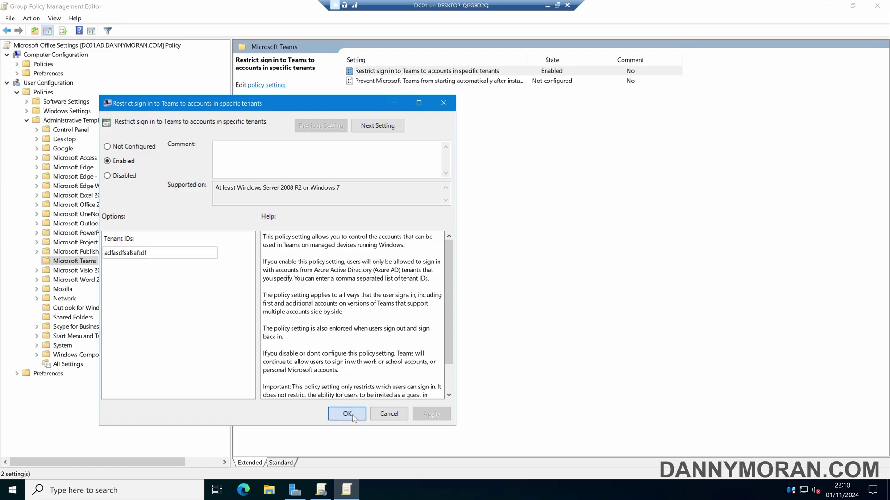
pyautogui.click(380, 226)
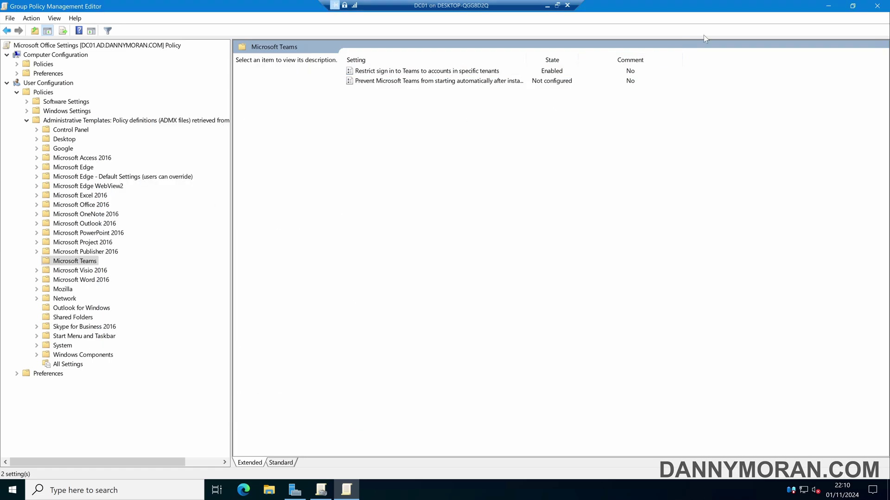
pyautogui.click(877, 6)
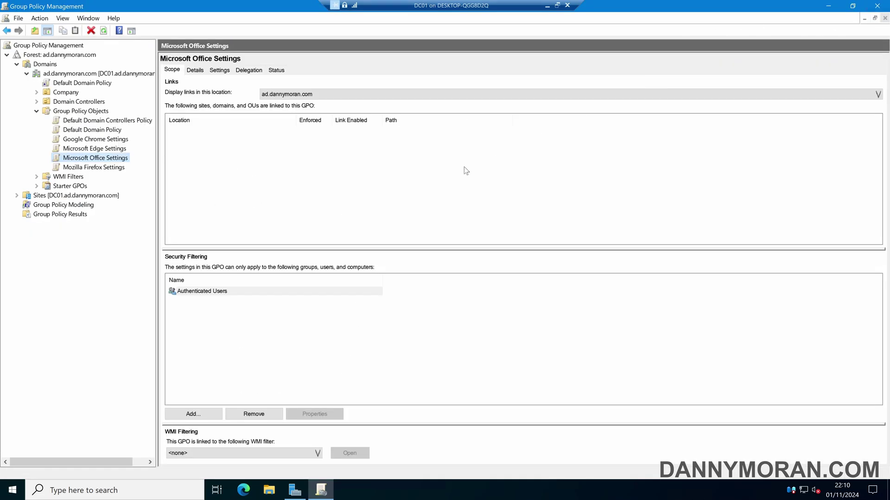
# Review the Microsoft Office Settings GPO's Settings report for the Enabled Teams restriction.
pyautogui.click(219, 70)
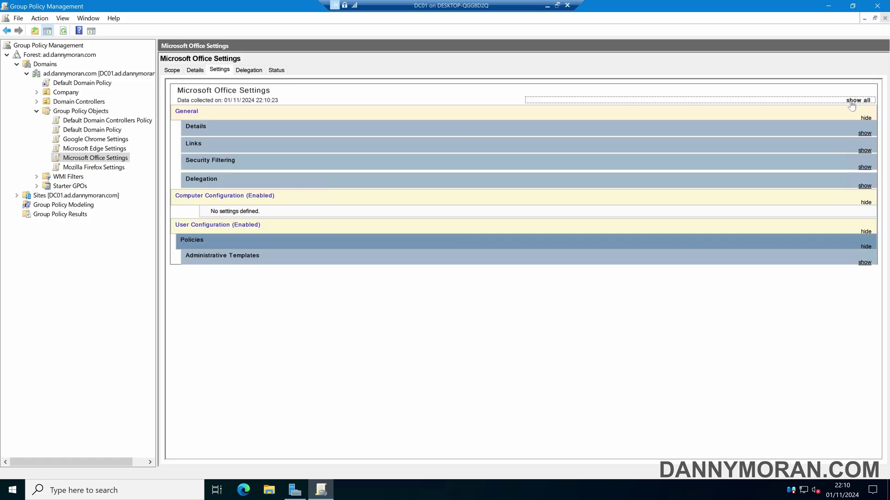
pyautogui.scroll(-3, 469, 259)
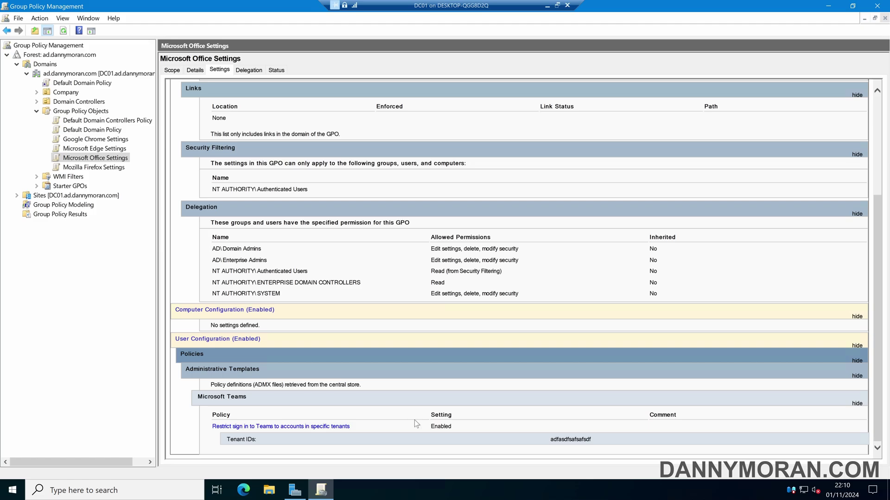
pyautogui.scroll(3, 372, 399)
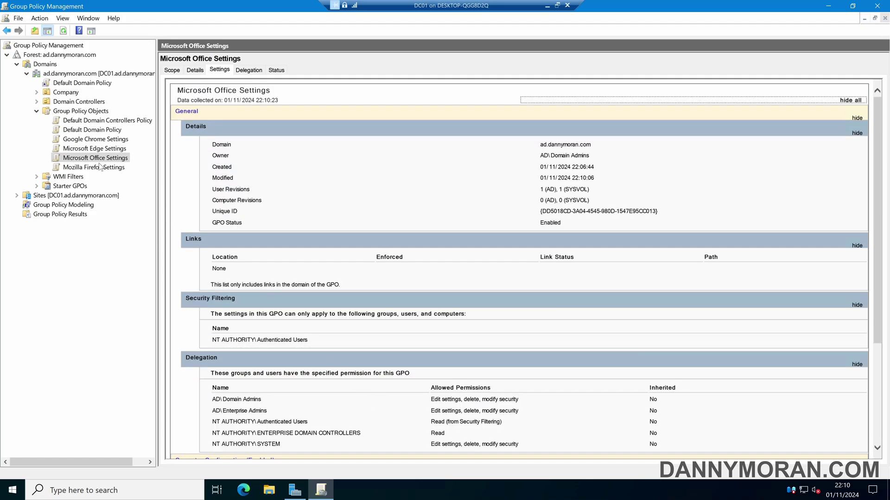
pyautogui.scroll(-3, 262, 313)
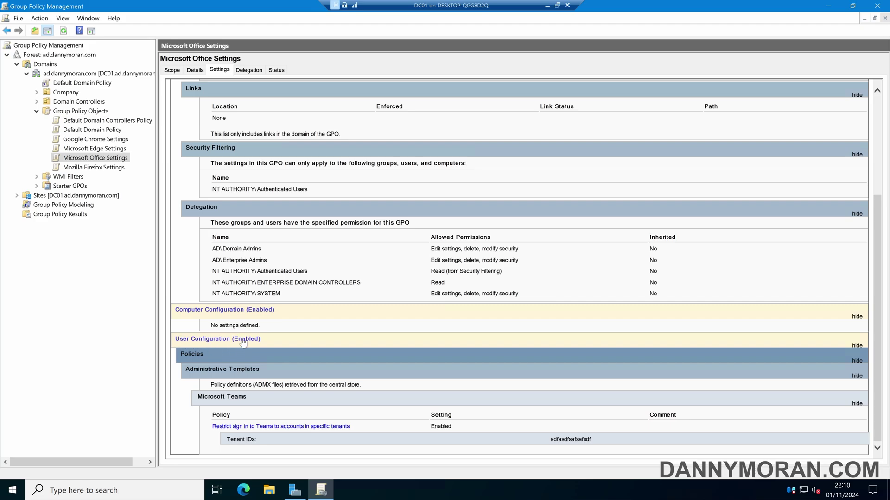
# Link the Microsoft Office Settings GPO to the Users OU under Company and close the console.
pyautogui.click(36, 93)
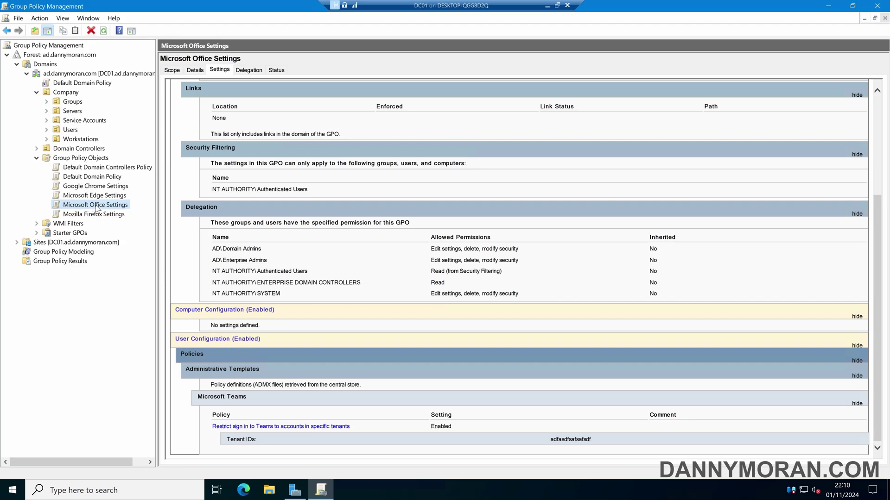
pyautogui.moveTo(99, 207); pyautogui.dragTo(75, 135)
pyautogui.click(479, 269)
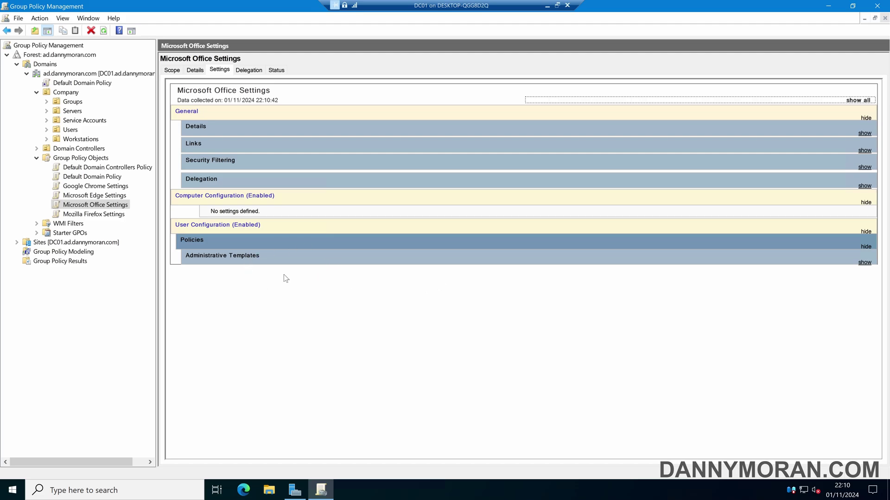
pyautogui.hotkey('alt', 'F4')
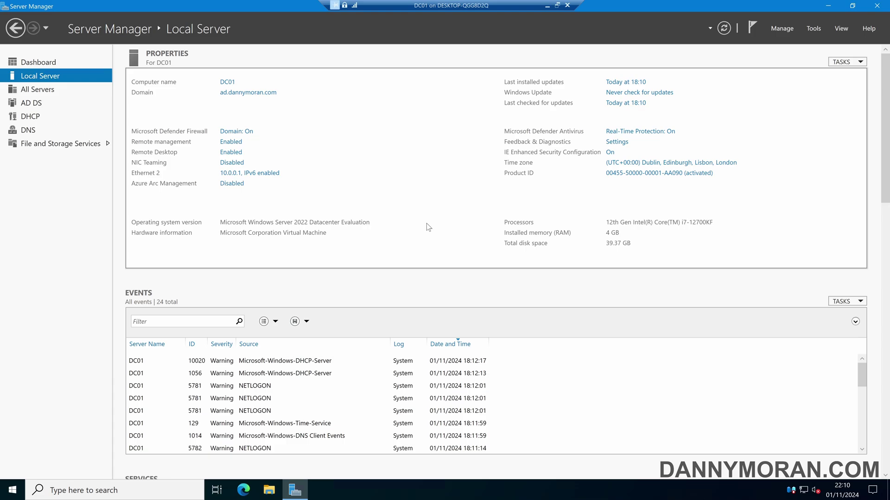